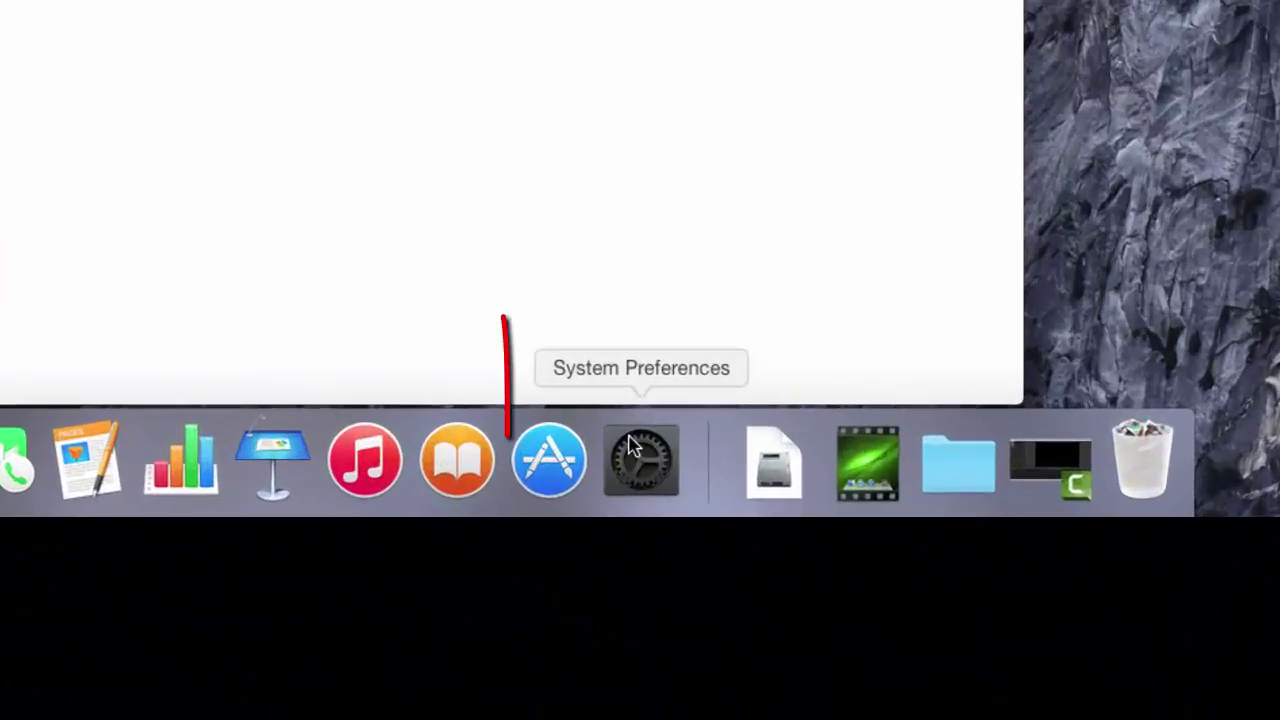
Open System Preferences from the Dock and go to the Security & Privacy settings
right_click(876, 688)
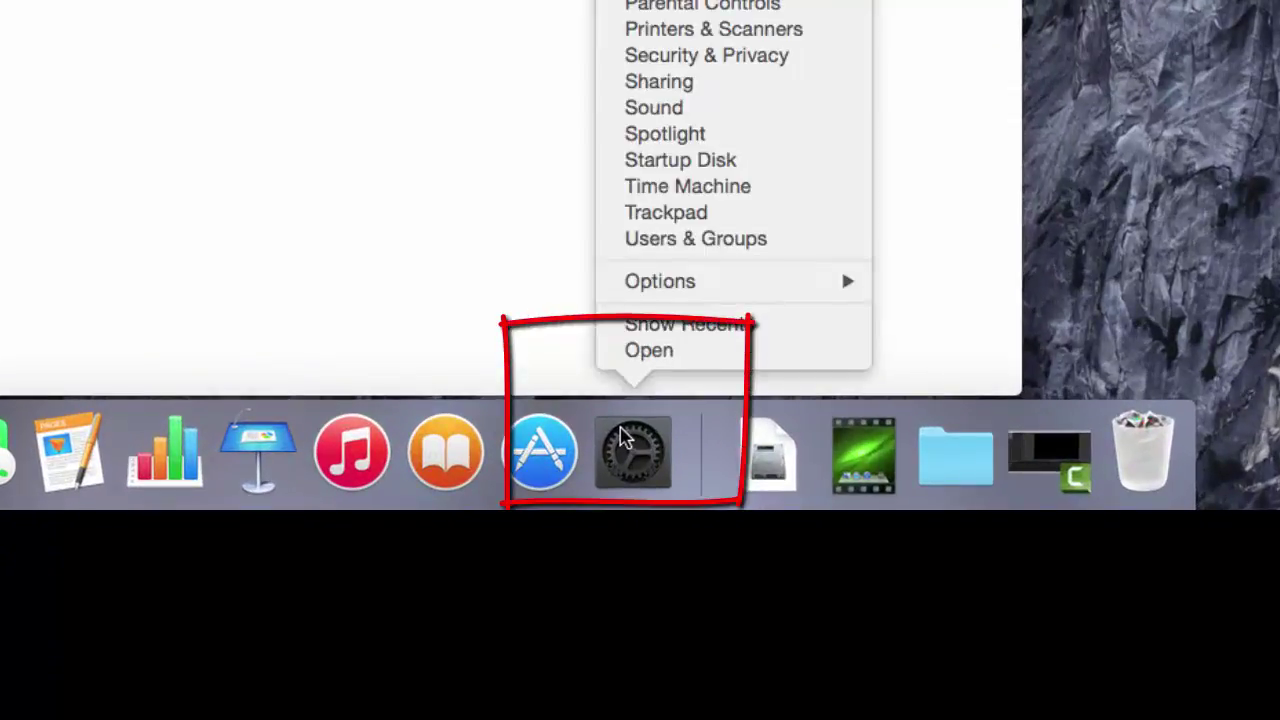
click(625, 440)
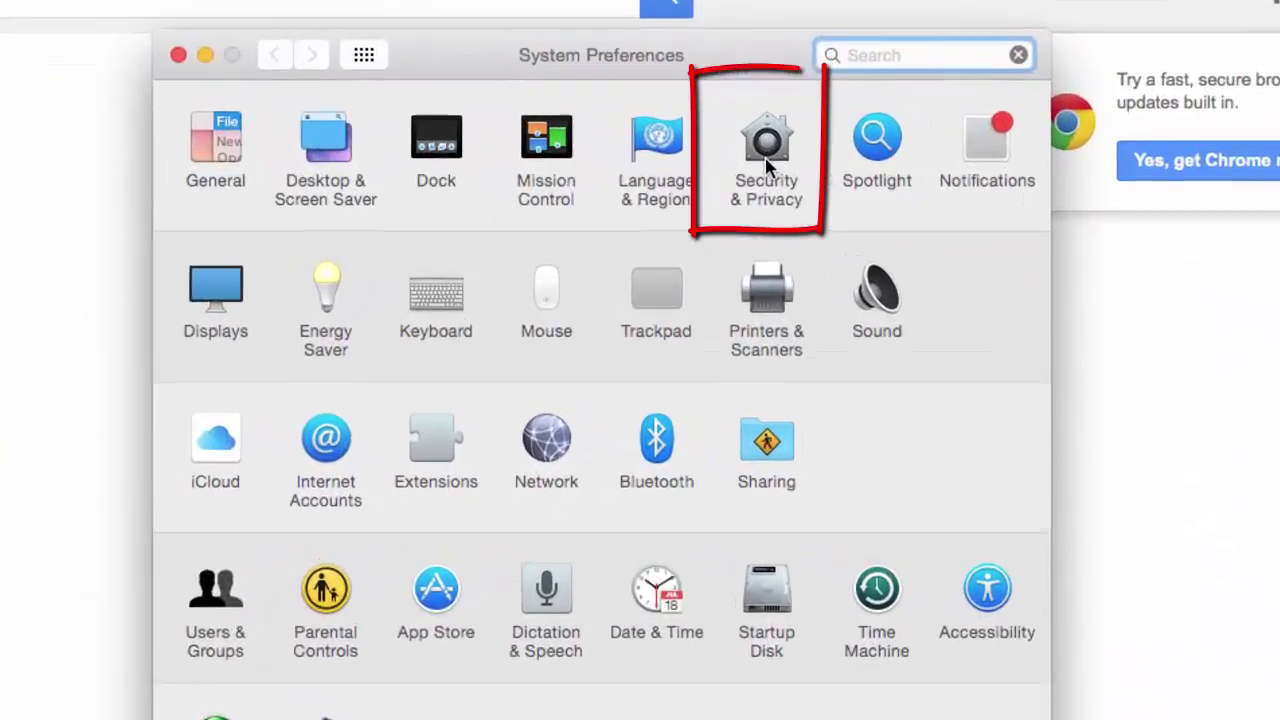
click(744, 160)
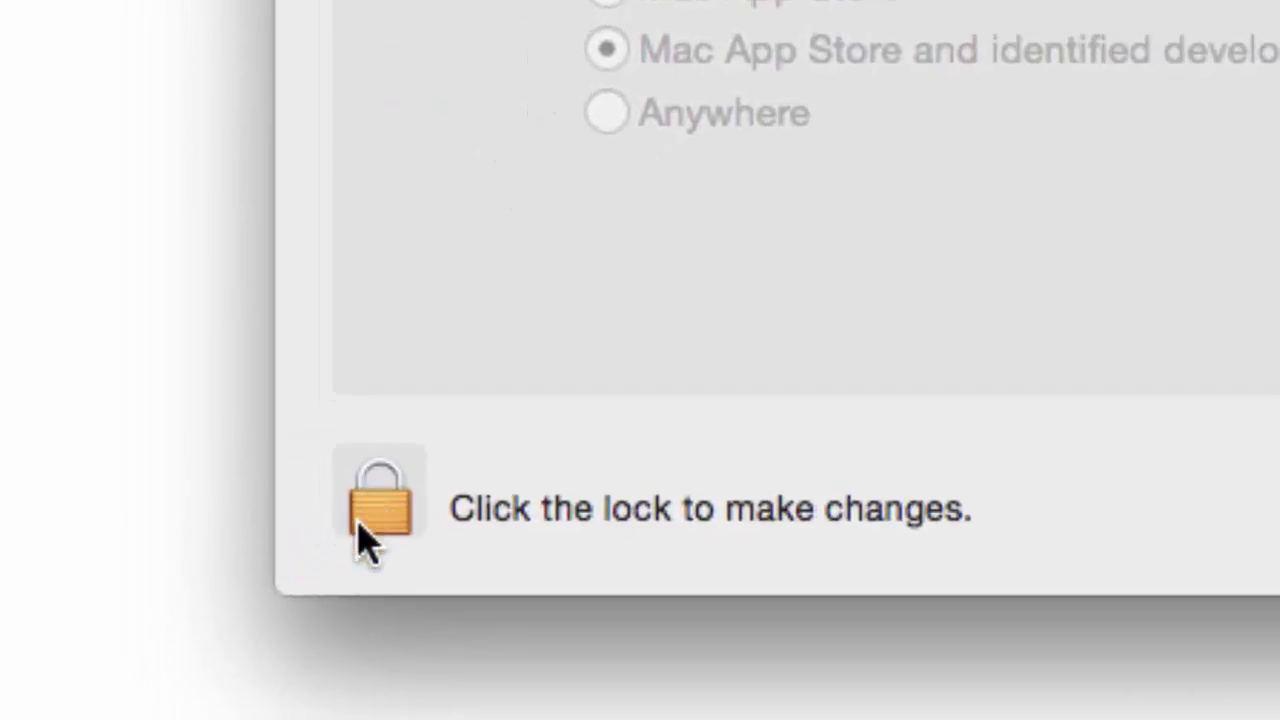
Unlock the Security & Privacy settings with the administrator password
click(365, 540)
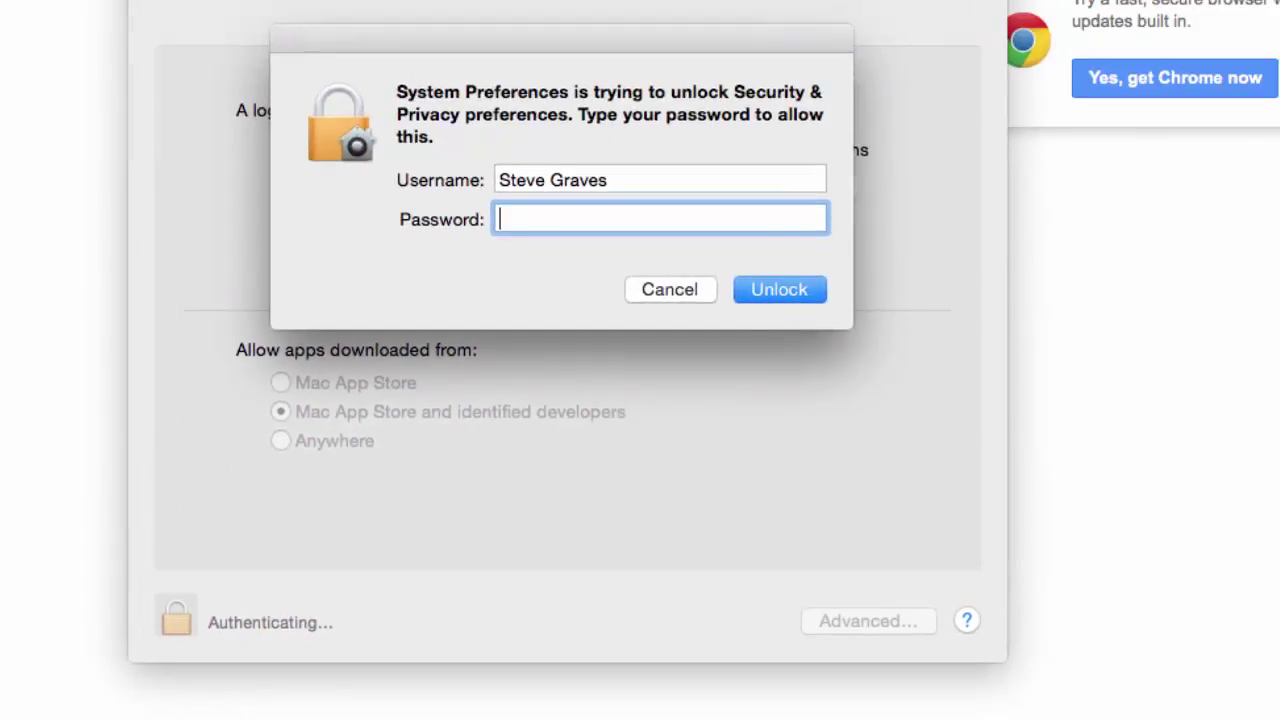
text(•••••••••••)
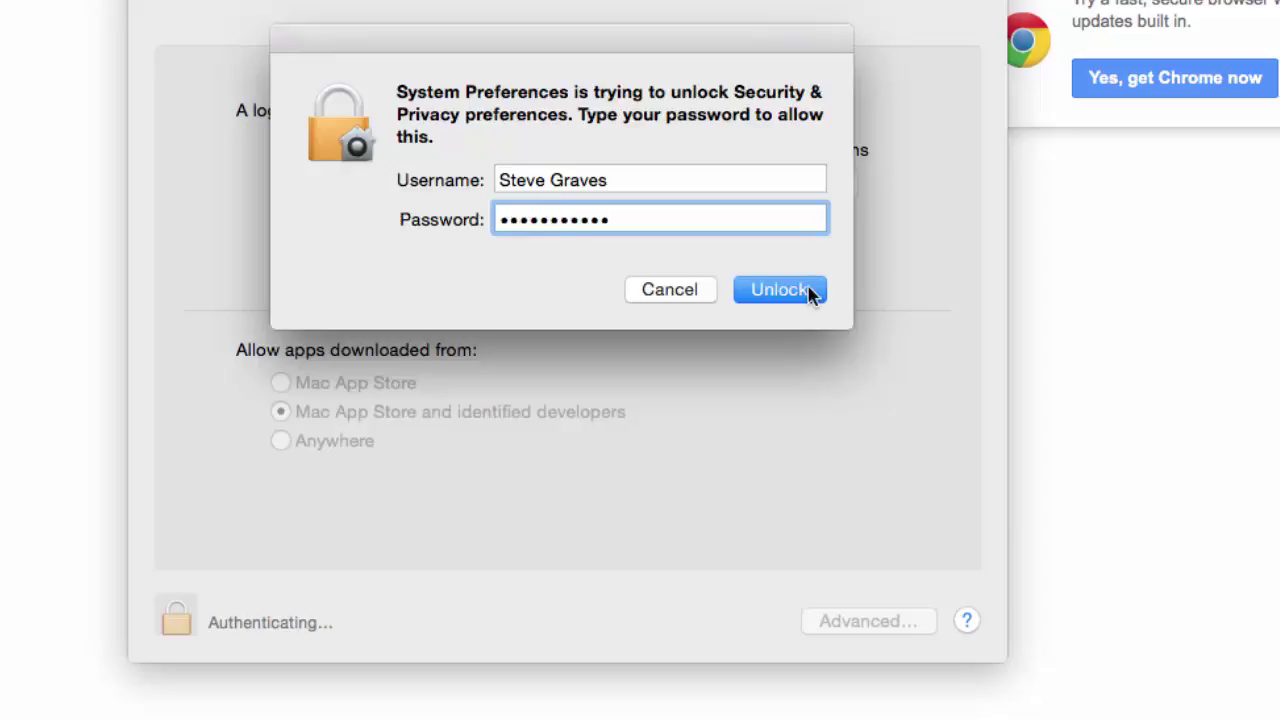
click(780, 290)
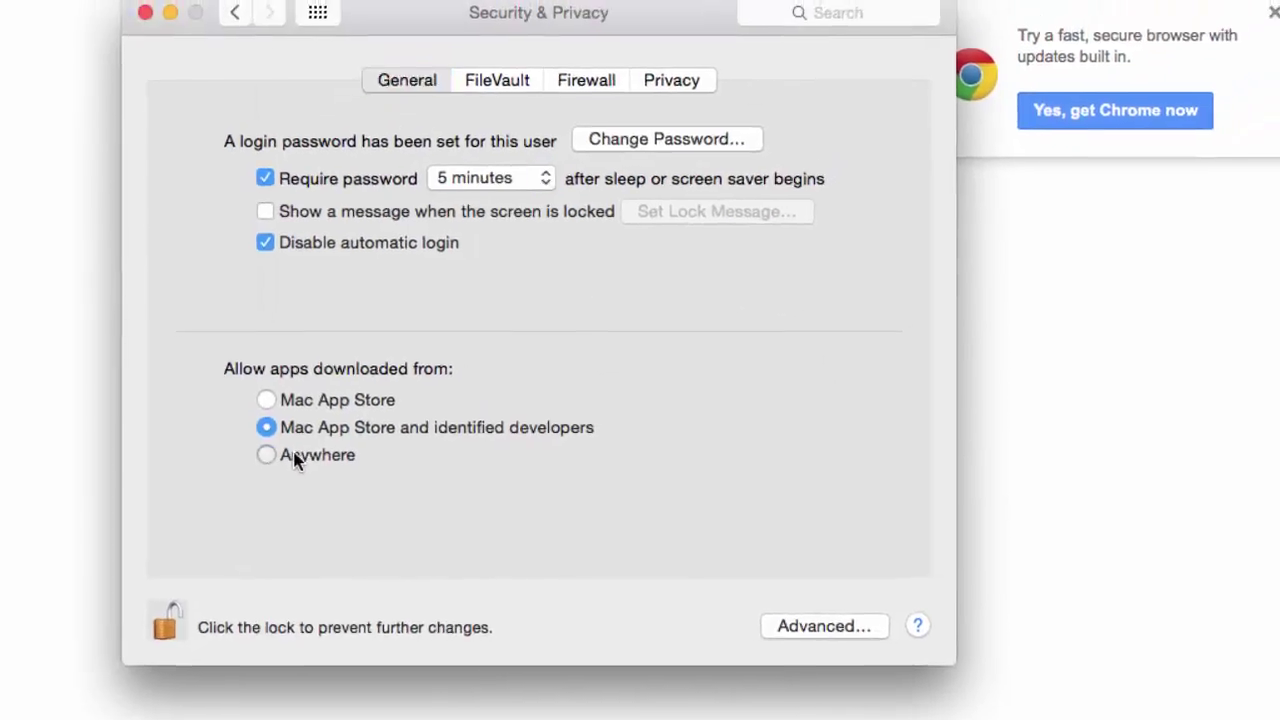
Allow apps downloaded from Anywhere, confirm it, and relock the settings
click(297, 458)
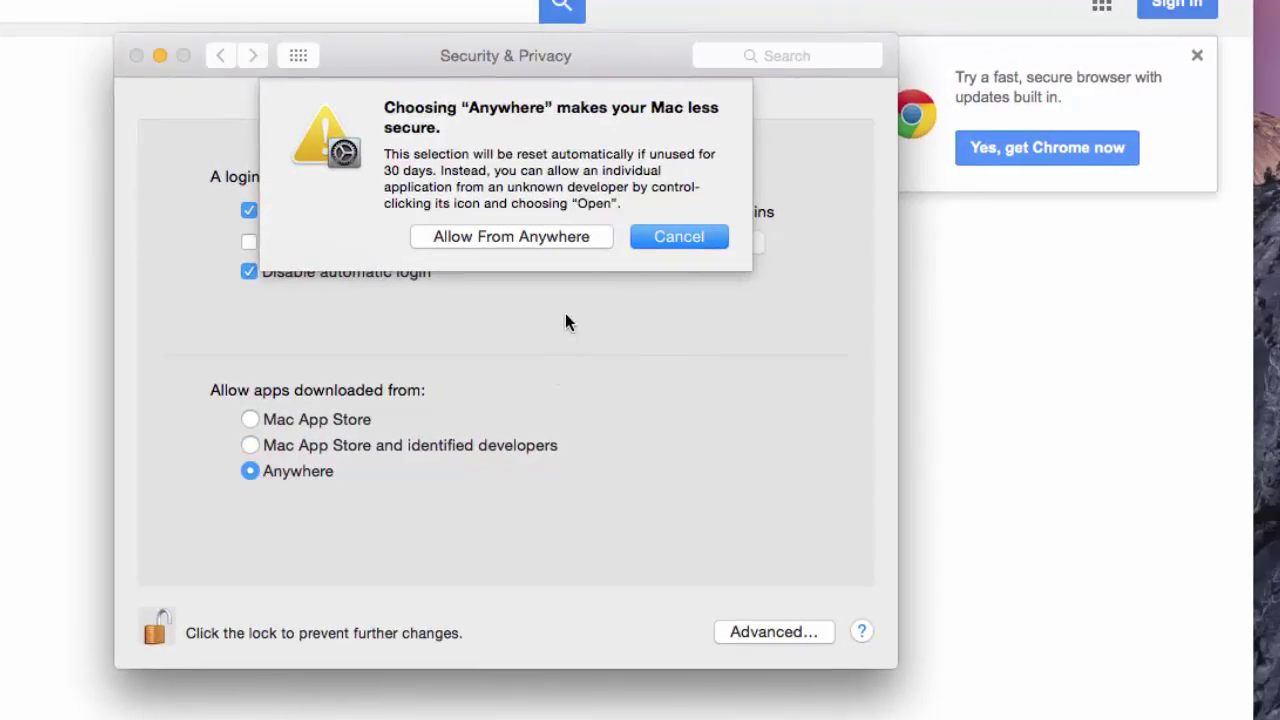
click(557, 240)
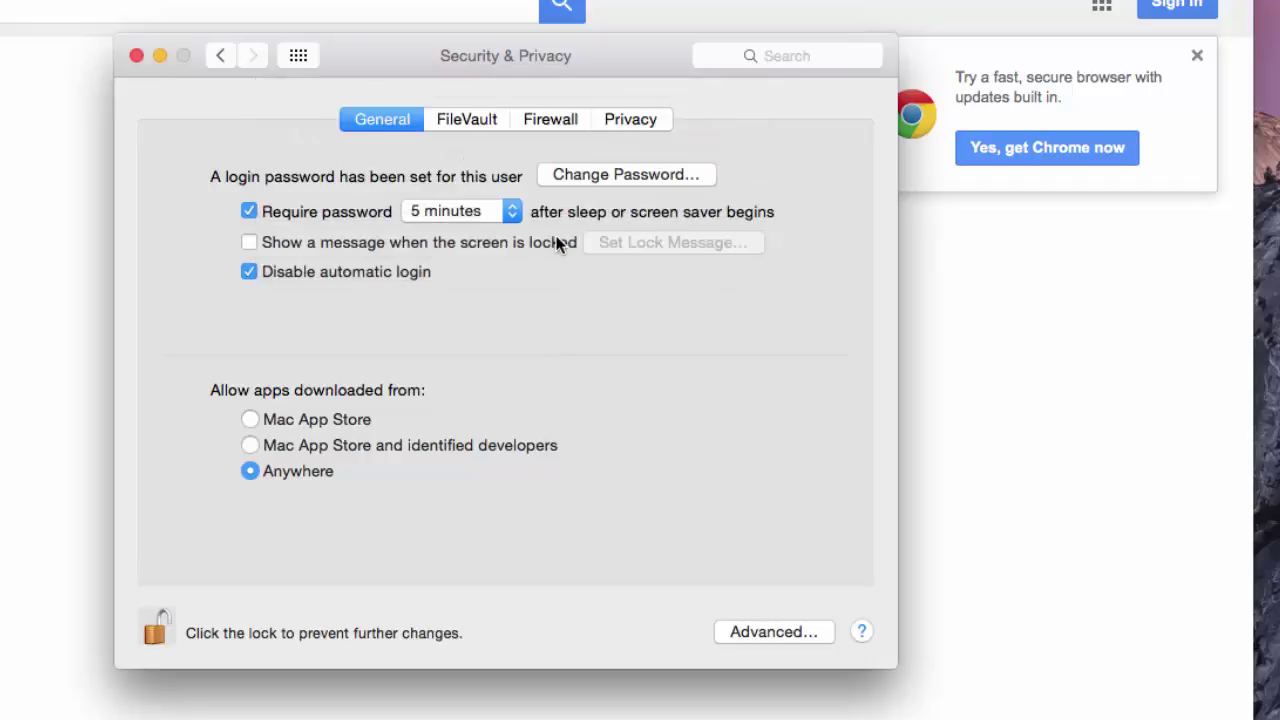
click(164, 637)
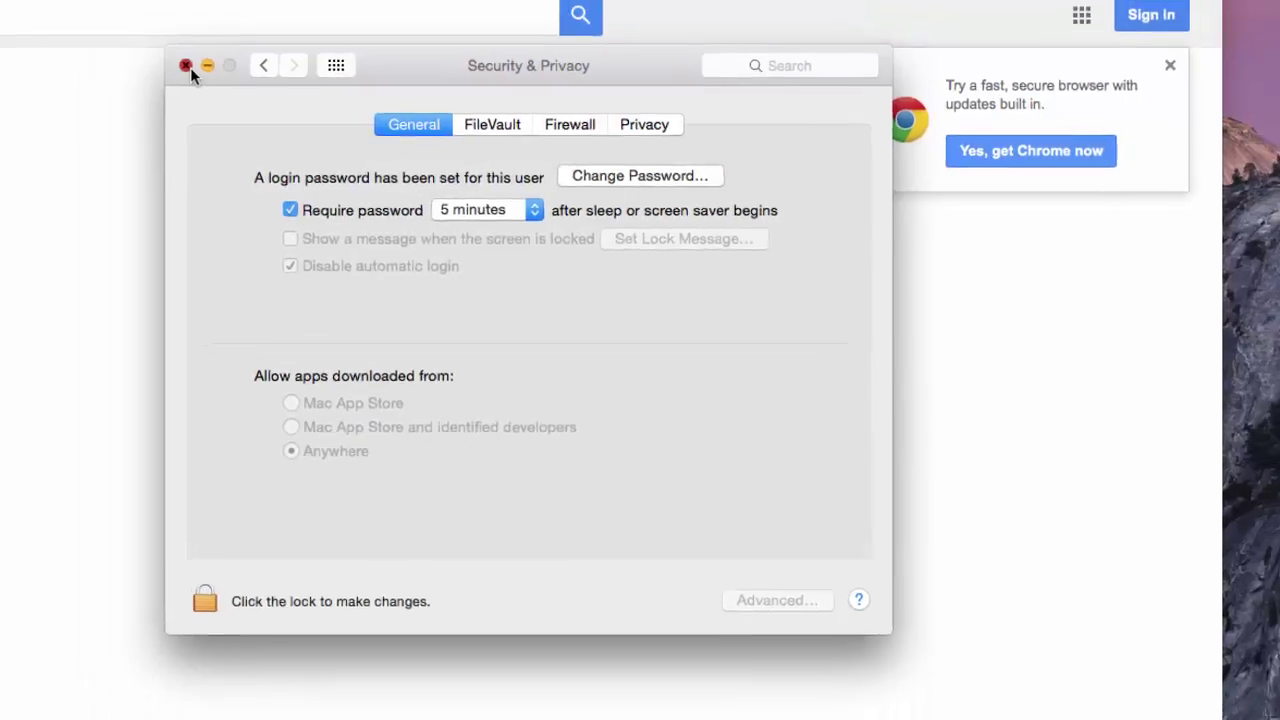
Close Security & Privacy, search Google for 'my csun software' and open CSUN's myCSUNsoftware page
click(137, 56)
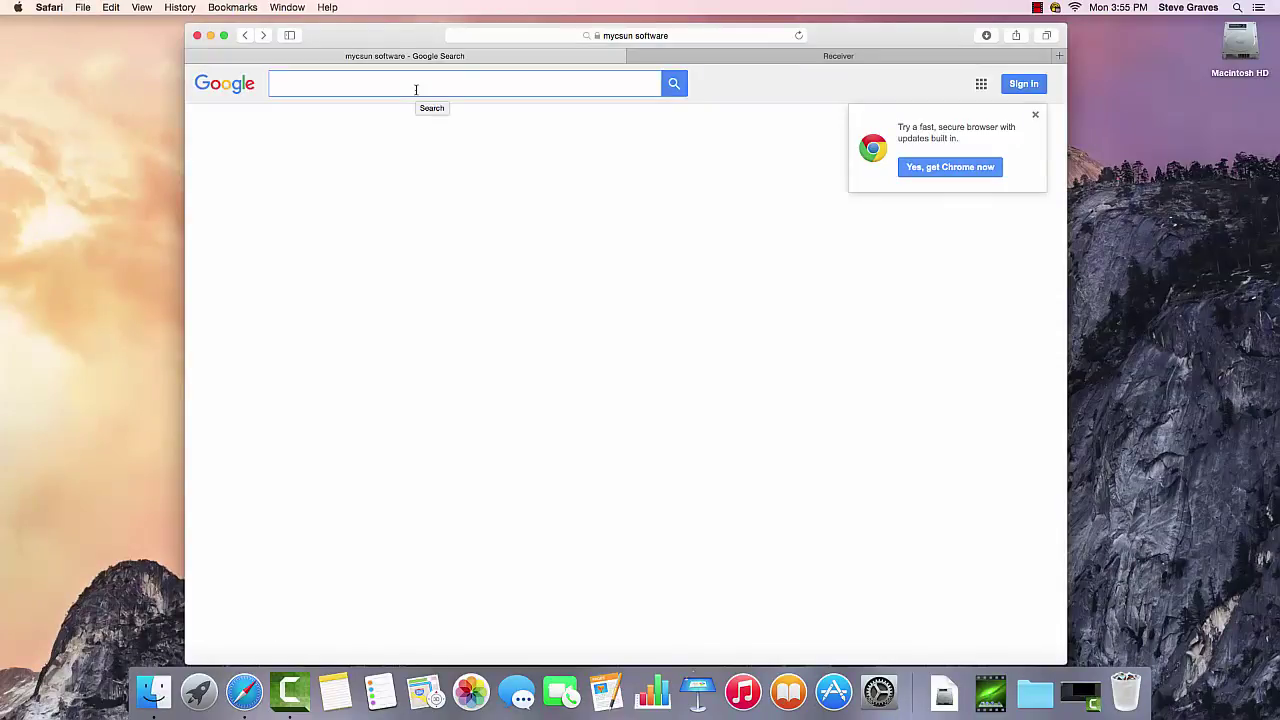
text(my)
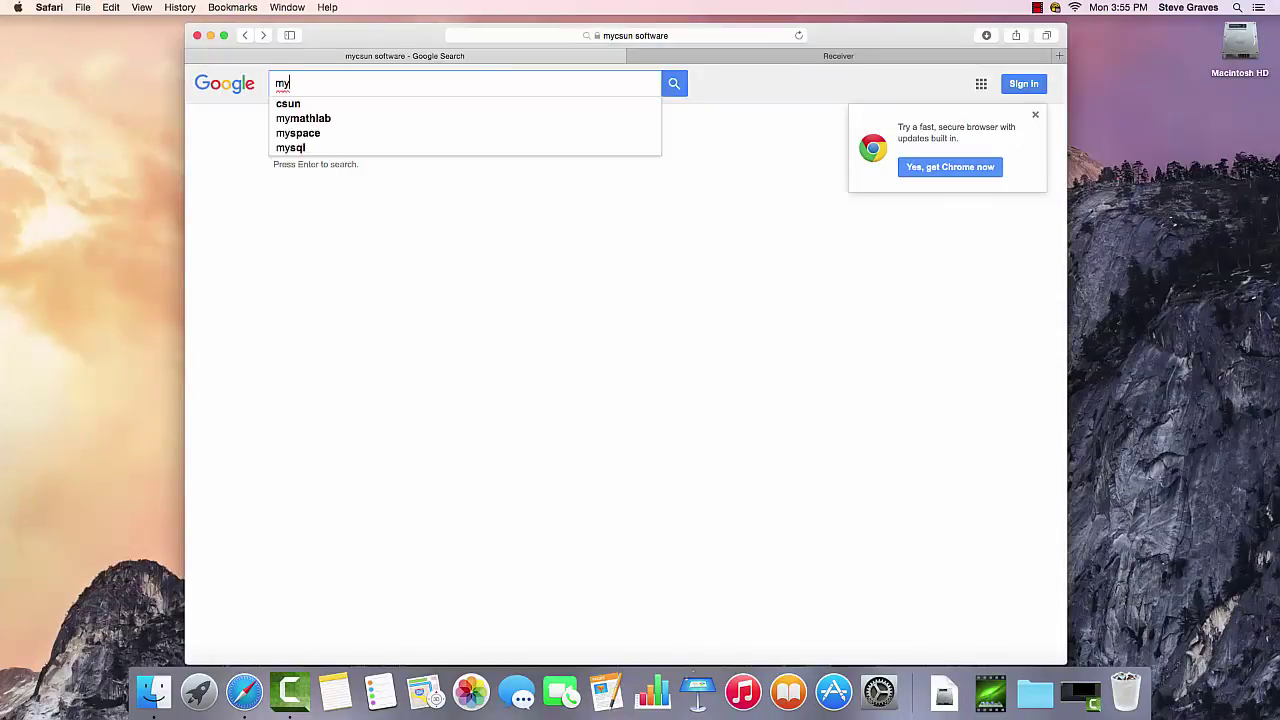
text( csun softwa)
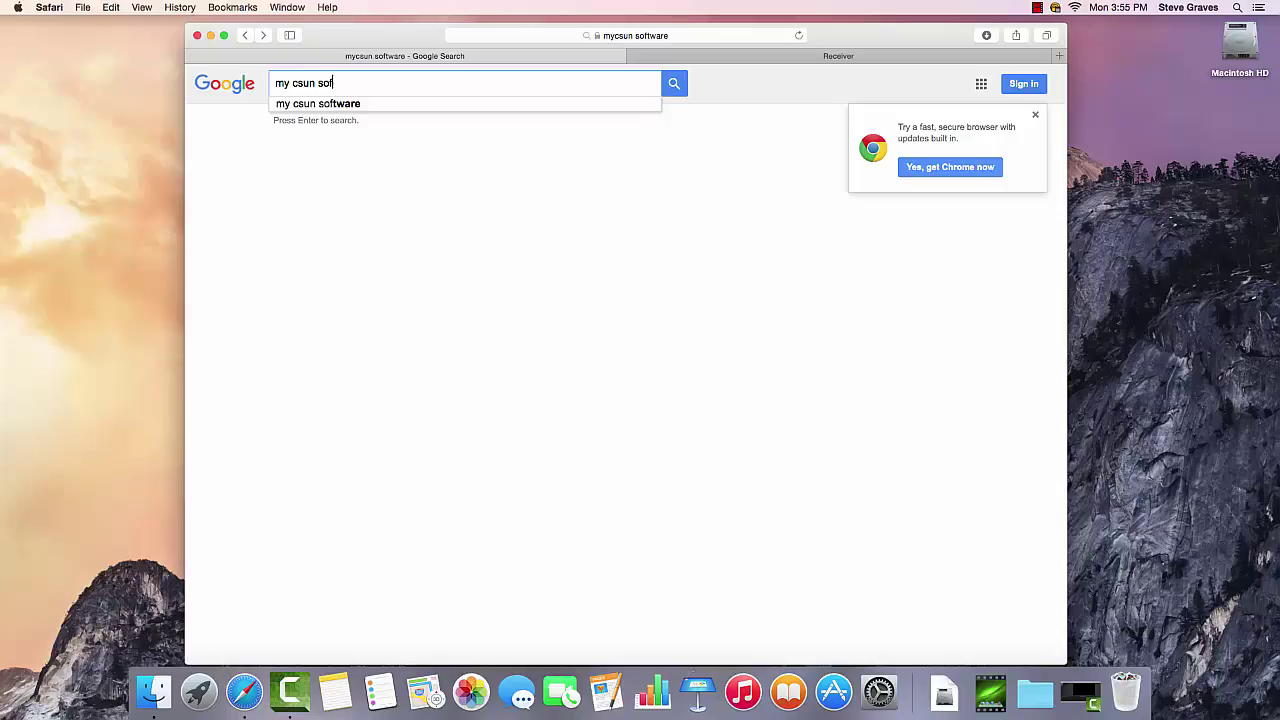
text(re)
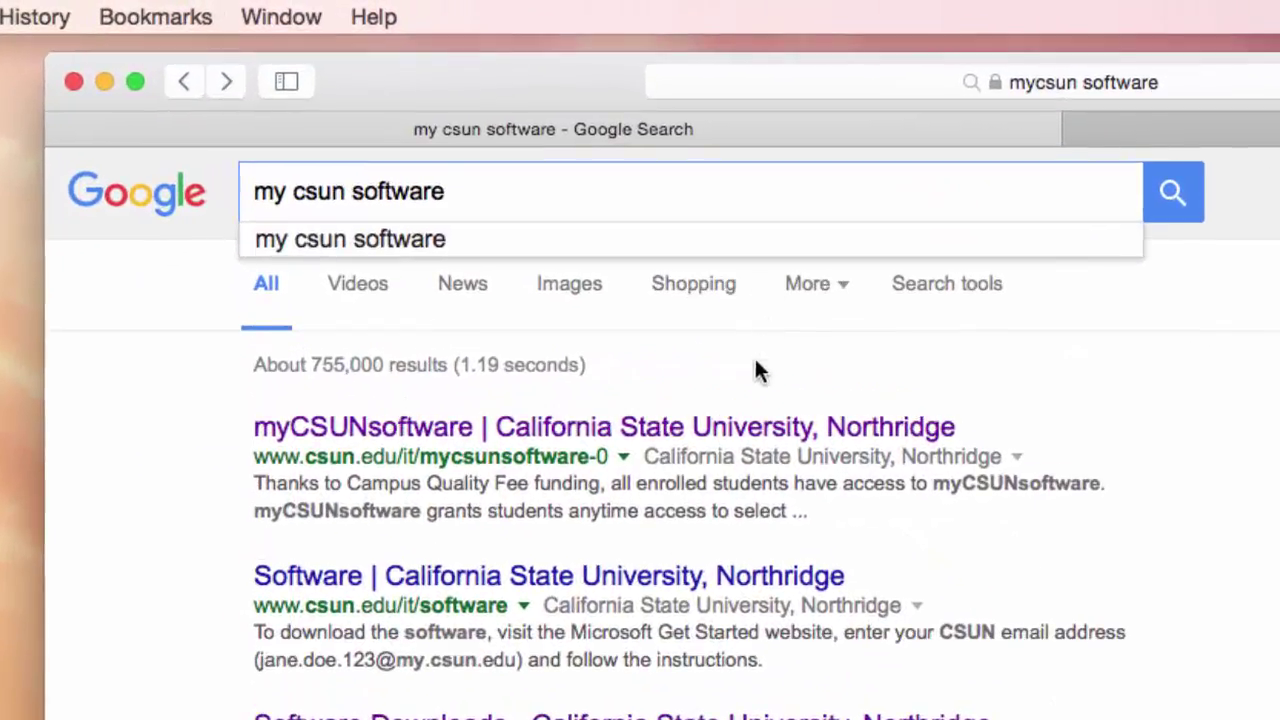
click(723, 427)
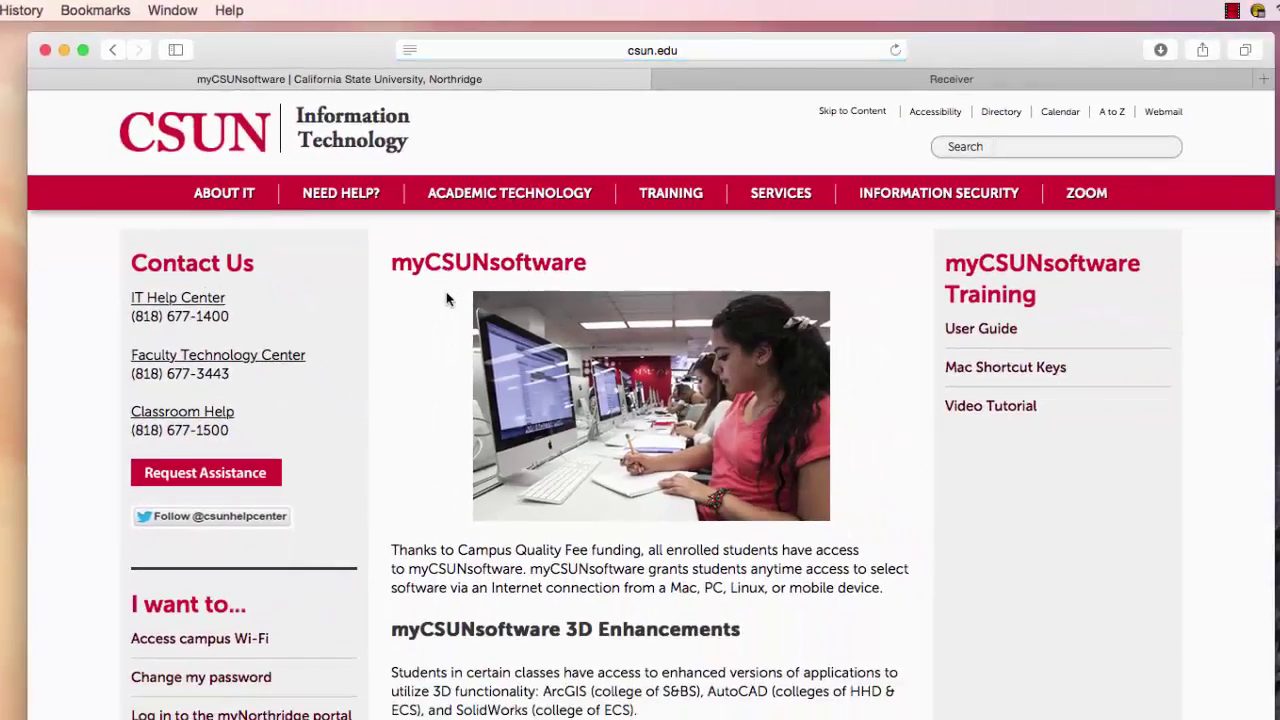
scroll(597, 390, down, 5)
scroll(447, 290, down, 5)
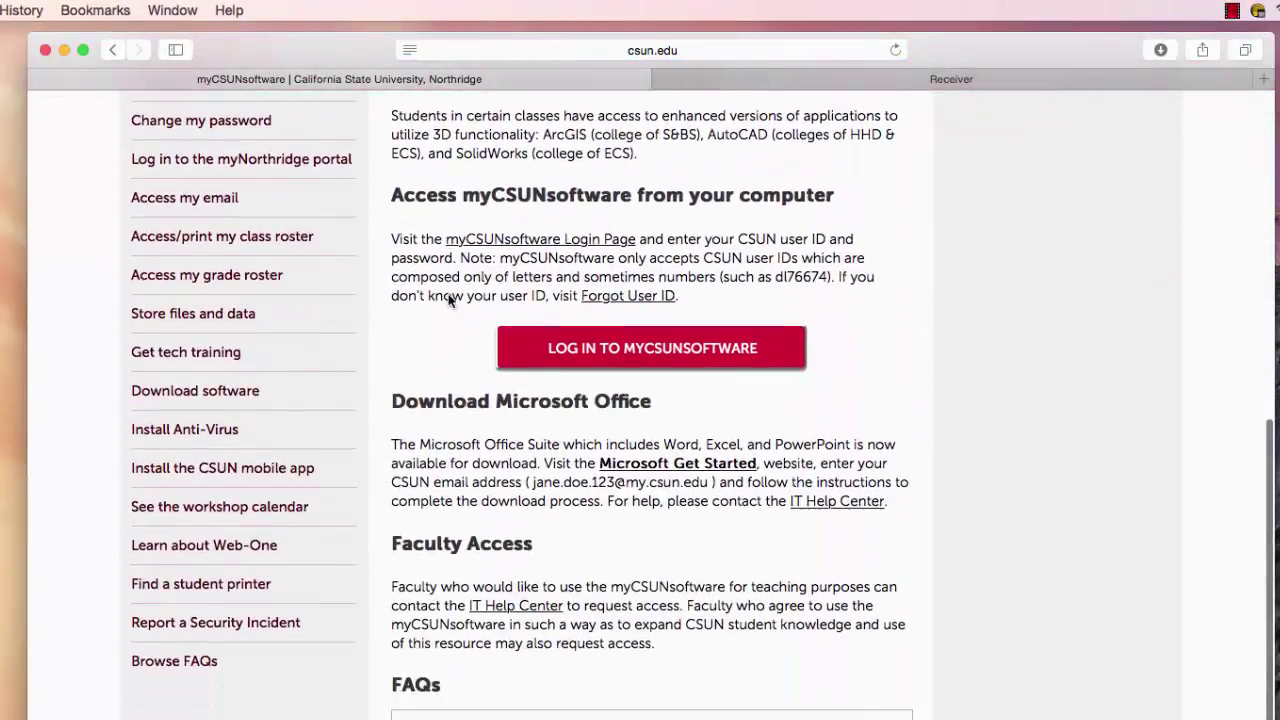
Go to the myCSUNsoftware Citrix XenApp site and download the Citrix plug-in installer
click(574, 350)
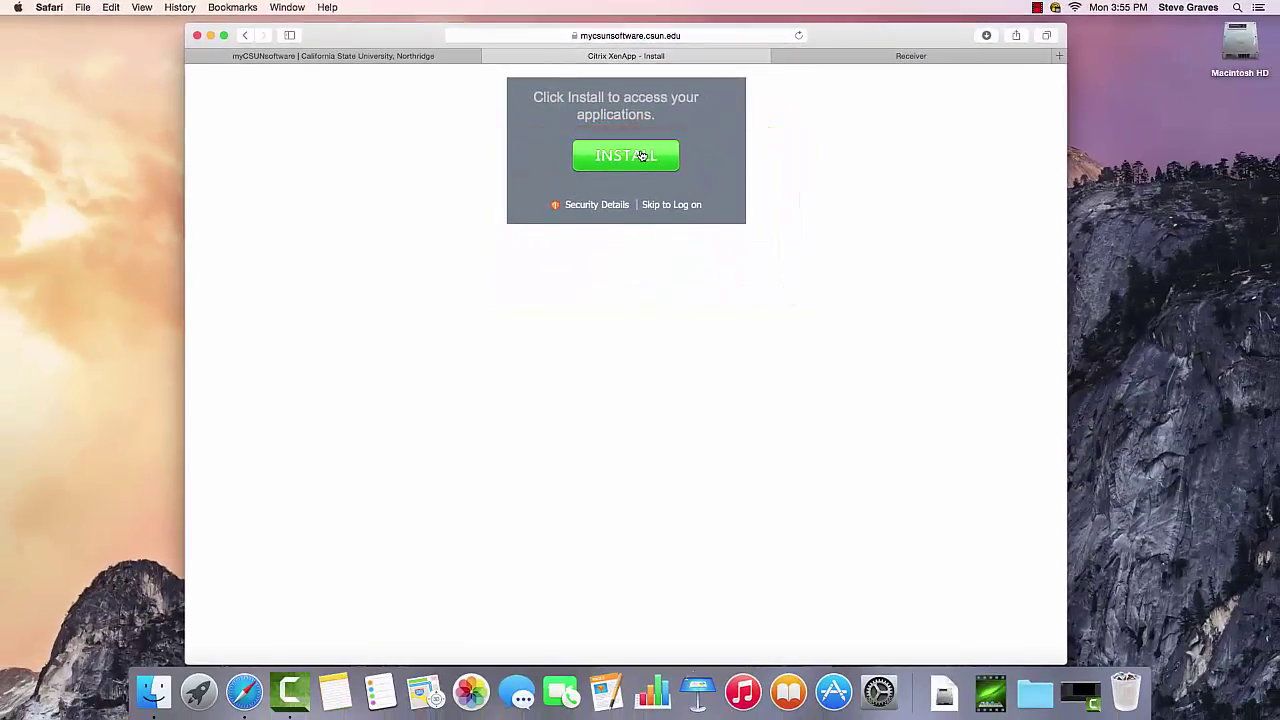
click(641, 155)
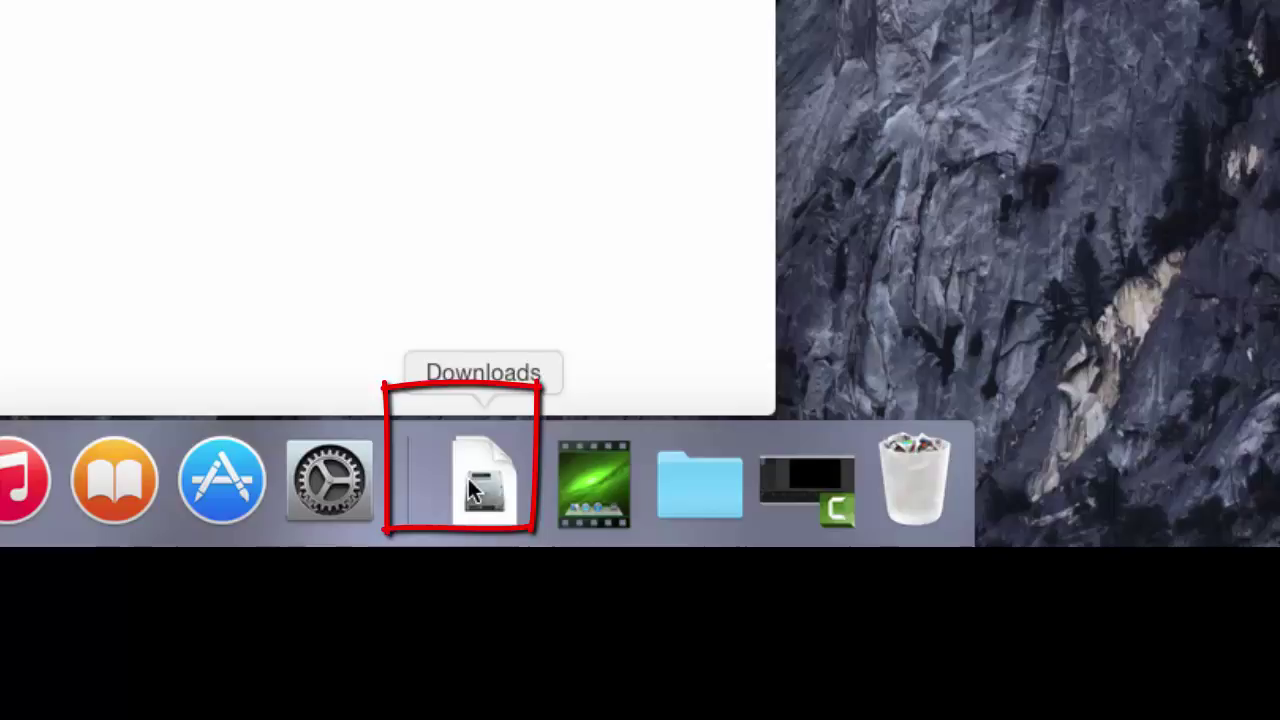
Open Citrix online plug-in (web).dmg from Downloads and center its window
click(474, 488)
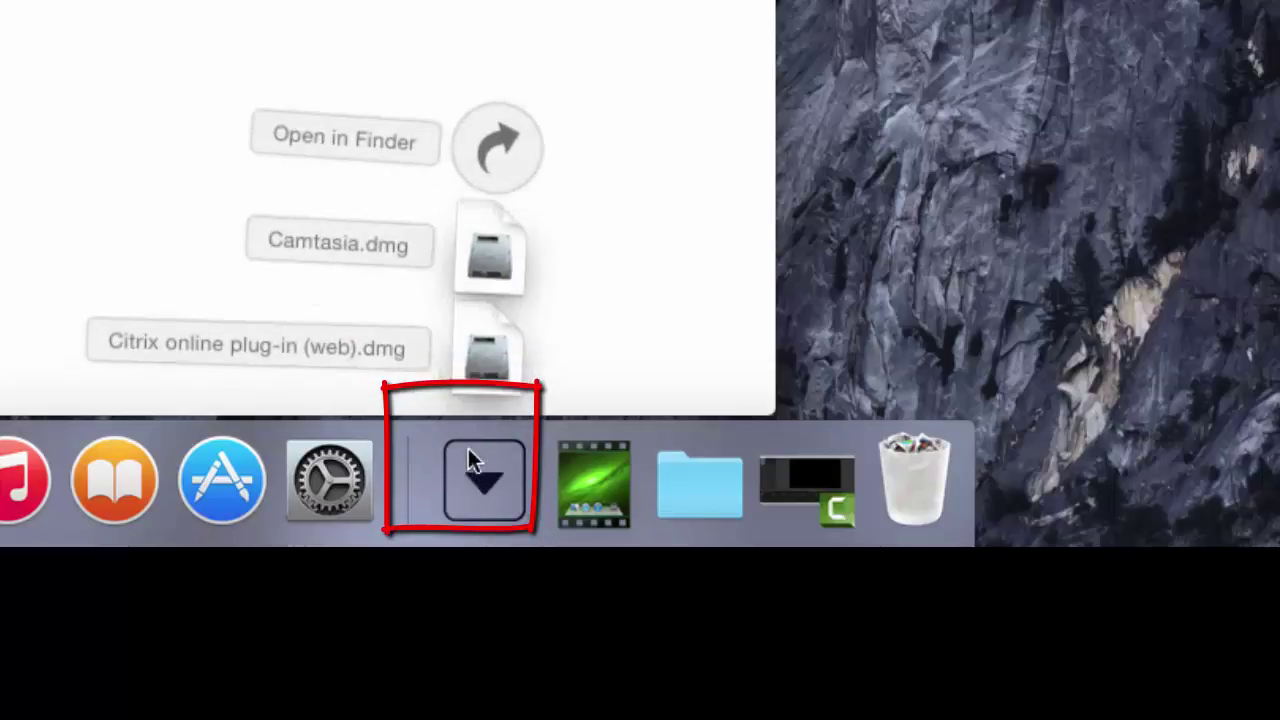
click(481, 374)
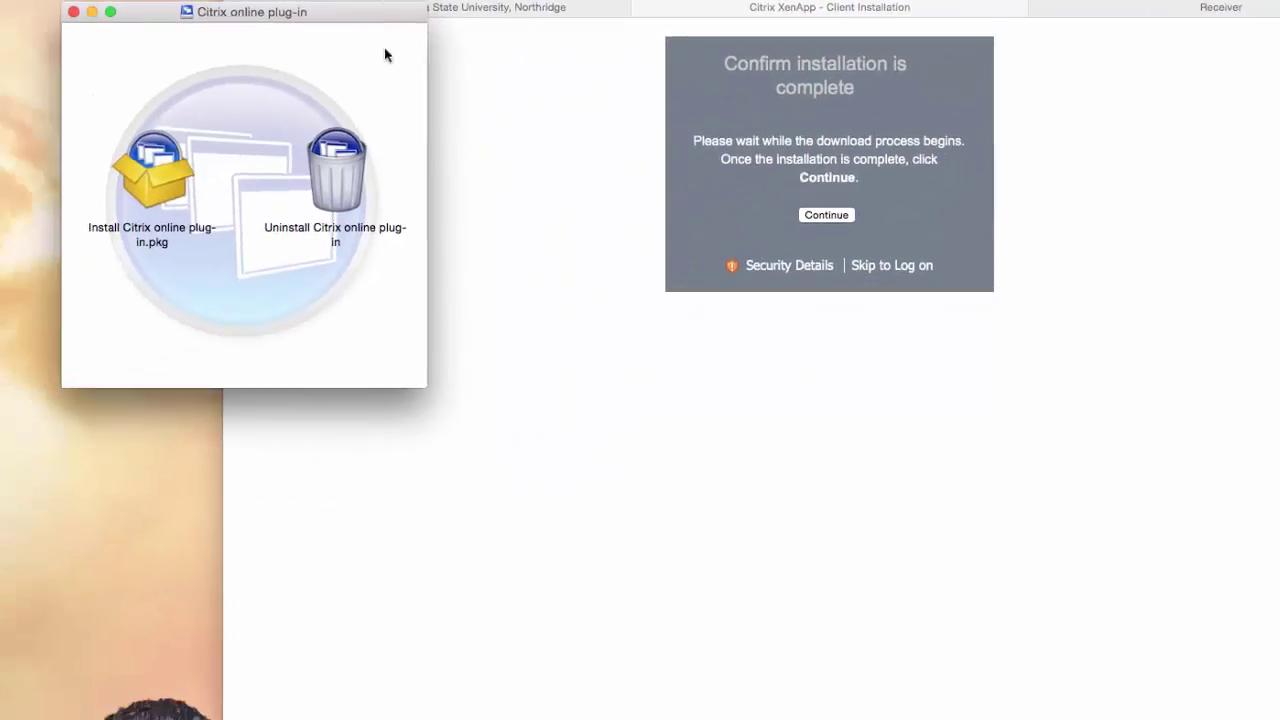
drag(357, 17, 866, 96)
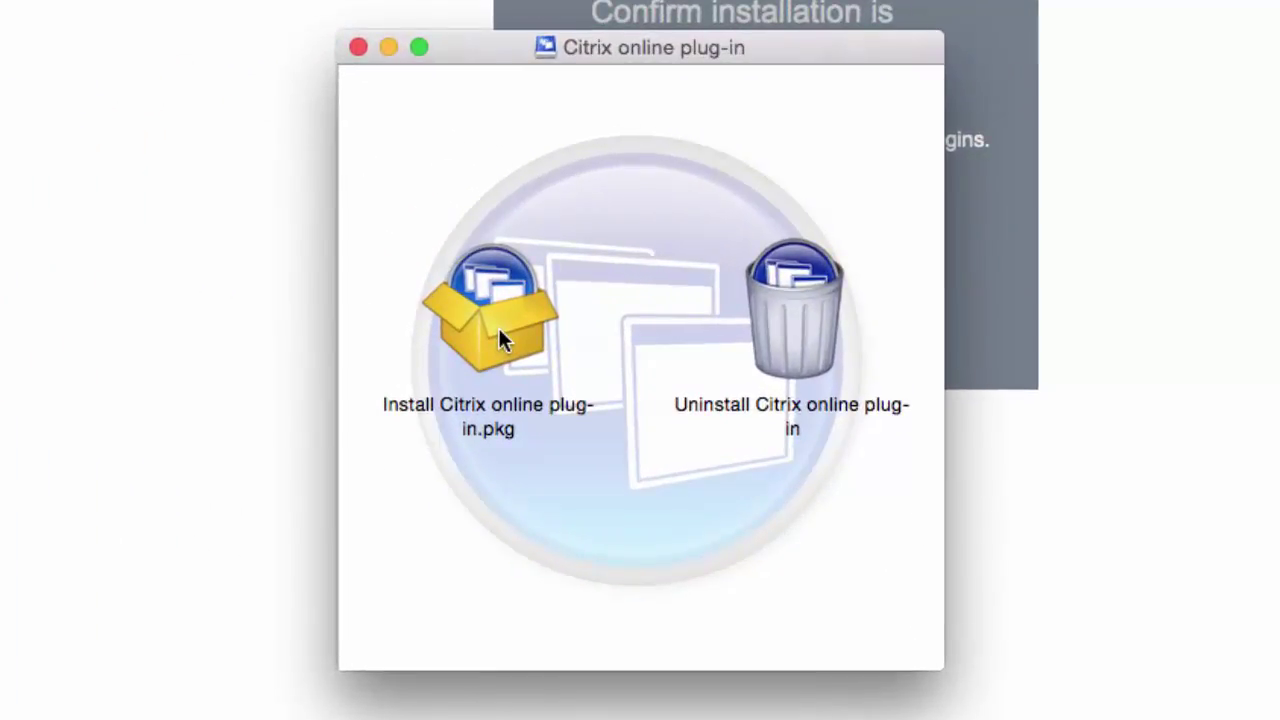
Run Install Citrix online plug-in.pkg, accept the licence, and authorize installation with the password
double_click(499, 330)
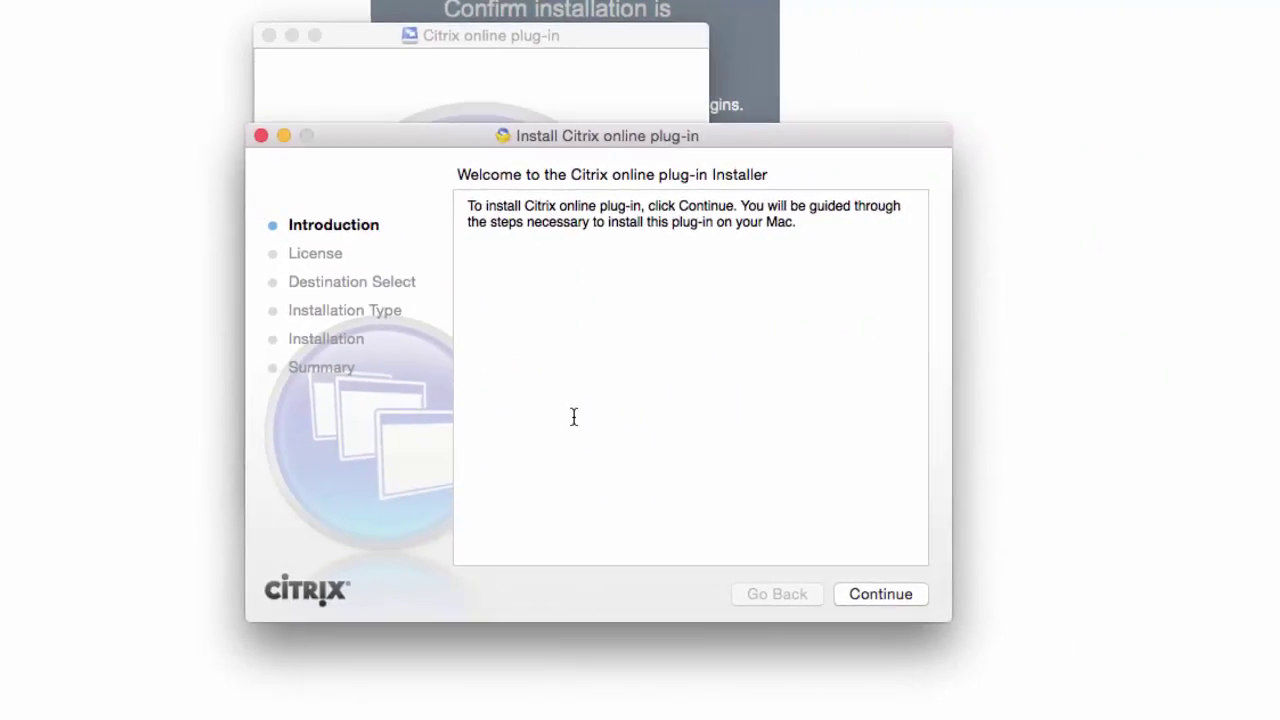
click(883, 596)
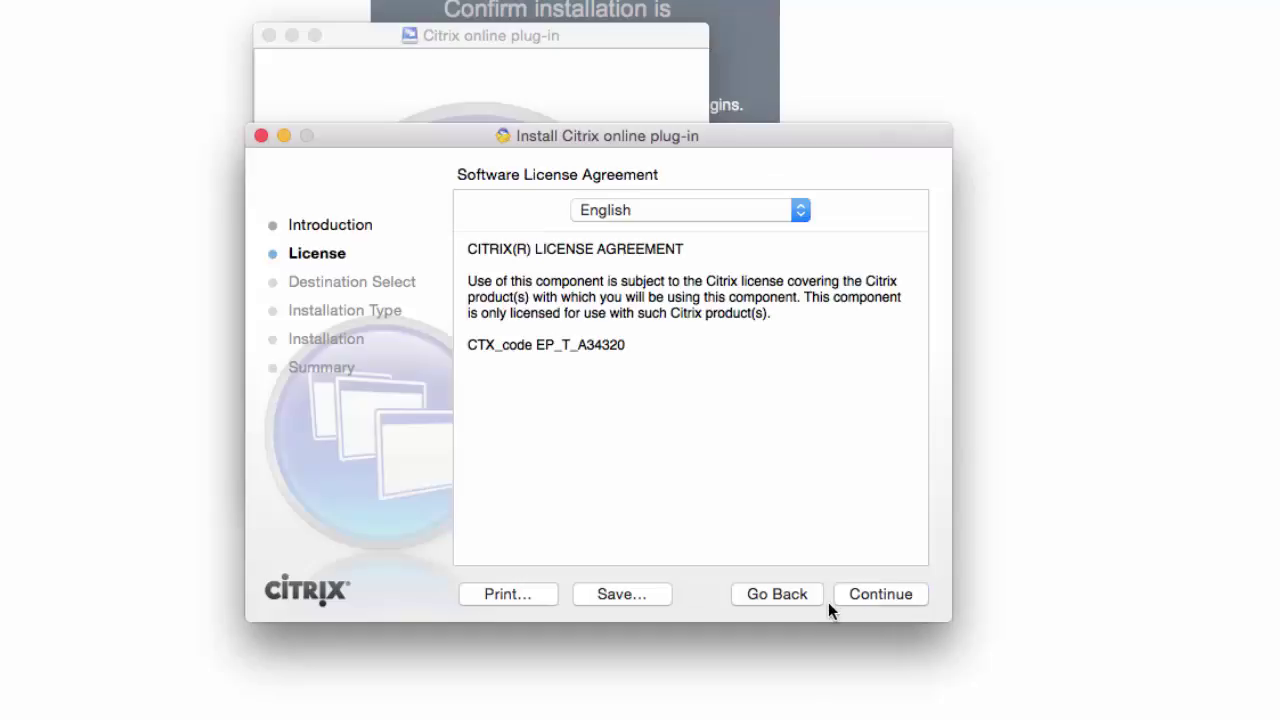
click(879, 599)
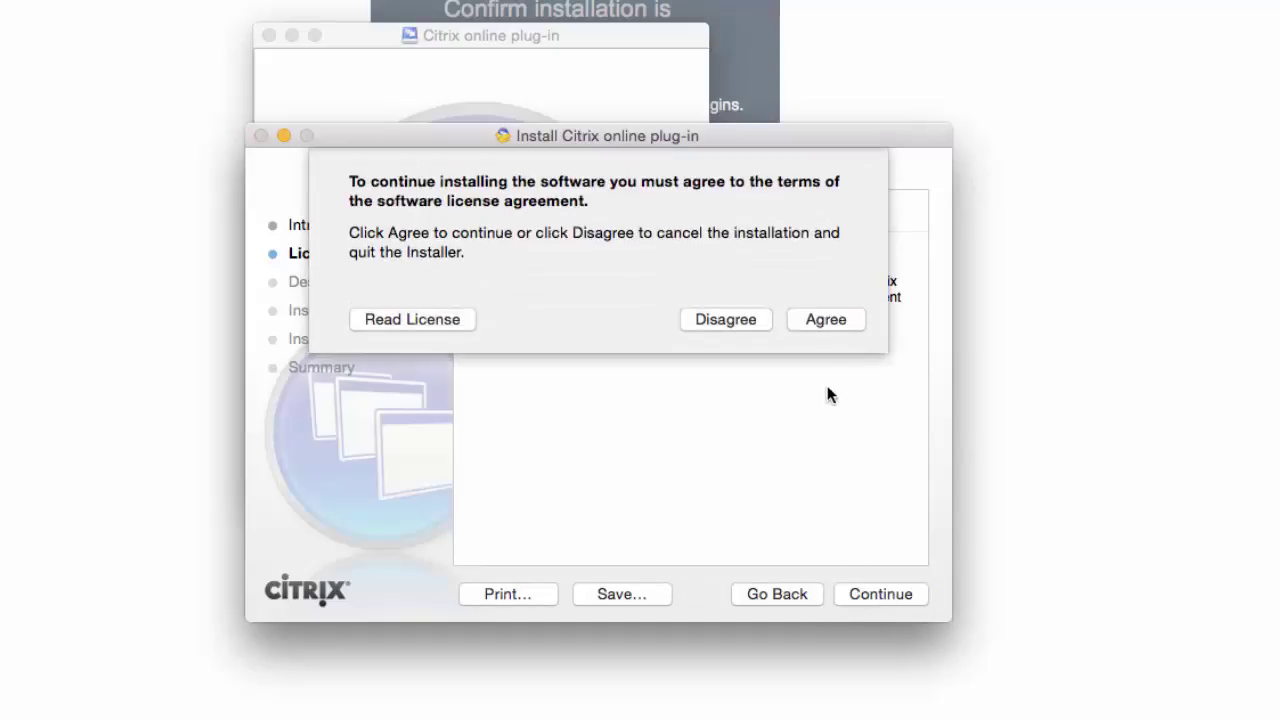
click(821, 324)
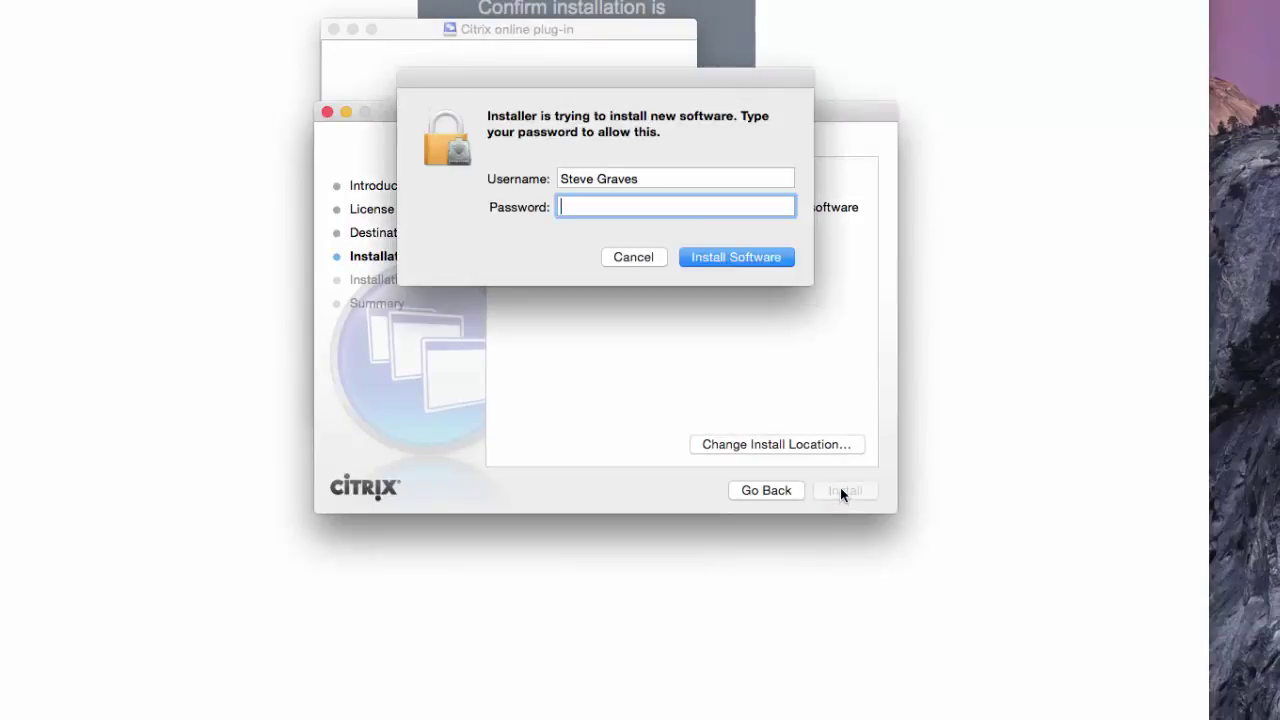
text(•••••••••)
click(730, 257)
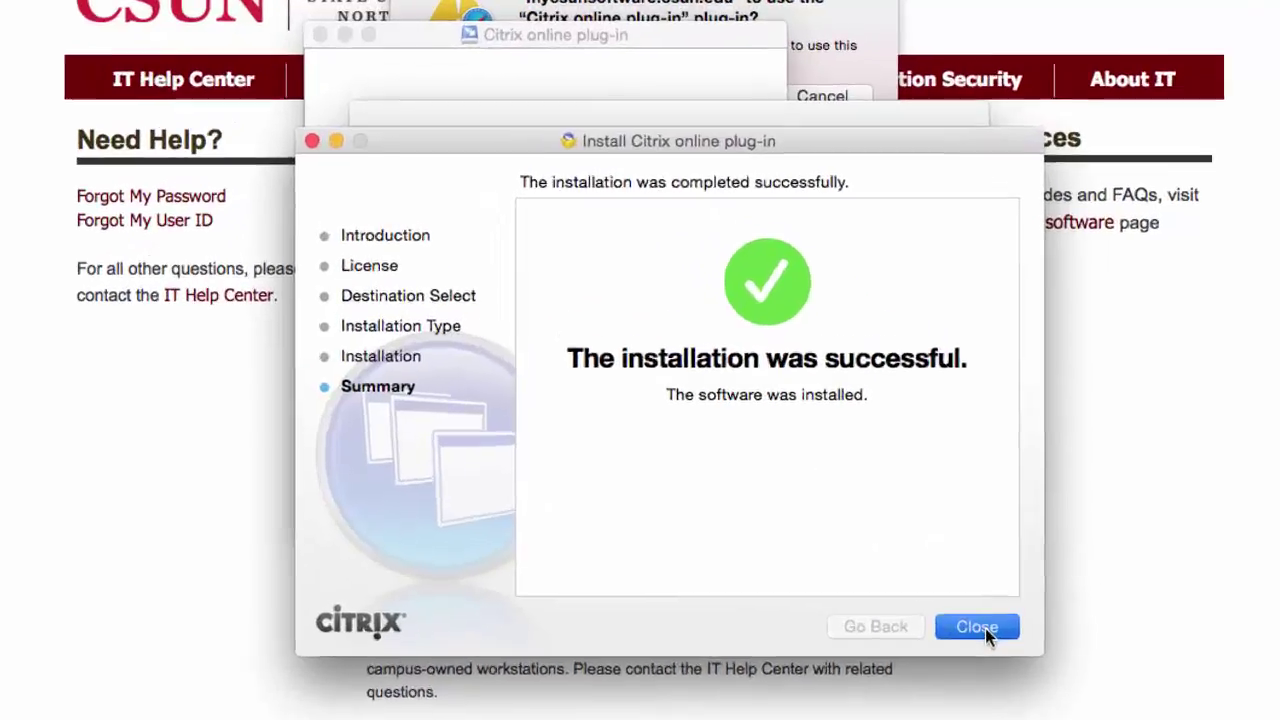
Close the installer and disk-image window, then trust mycsunsoftware.csun.edu to use the plug-in
click(848, 491)
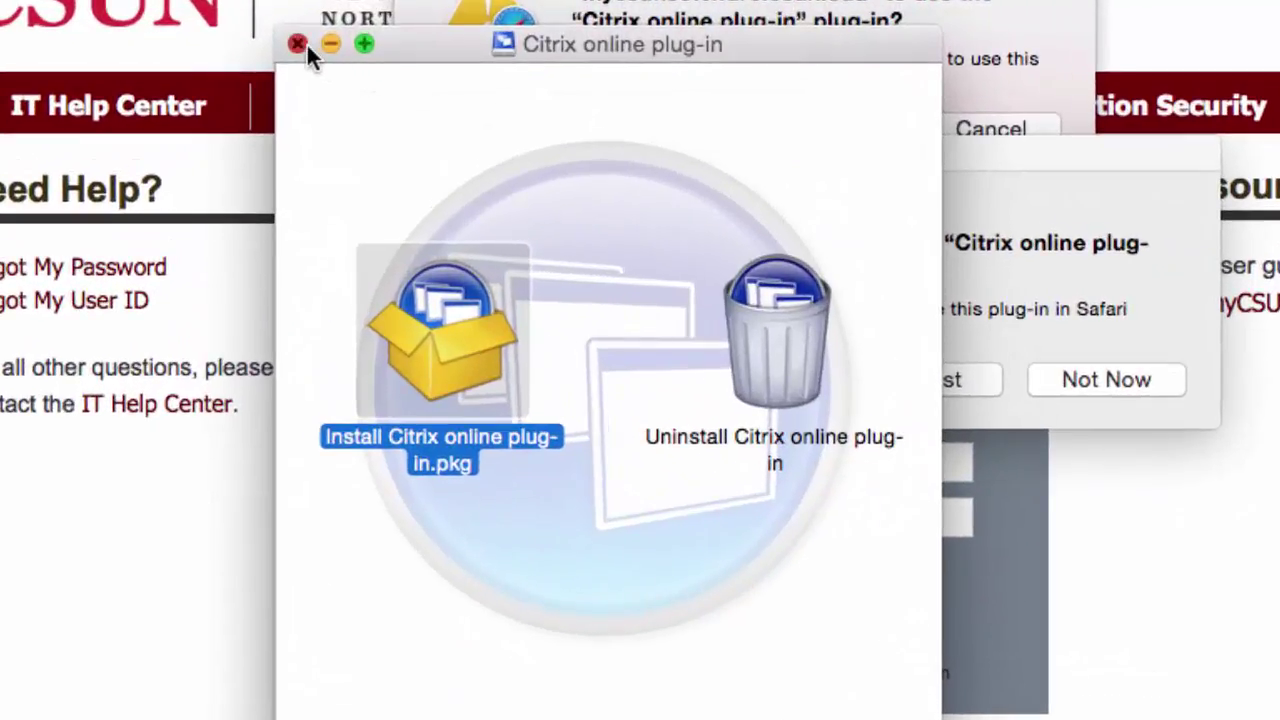
click(302, 44)
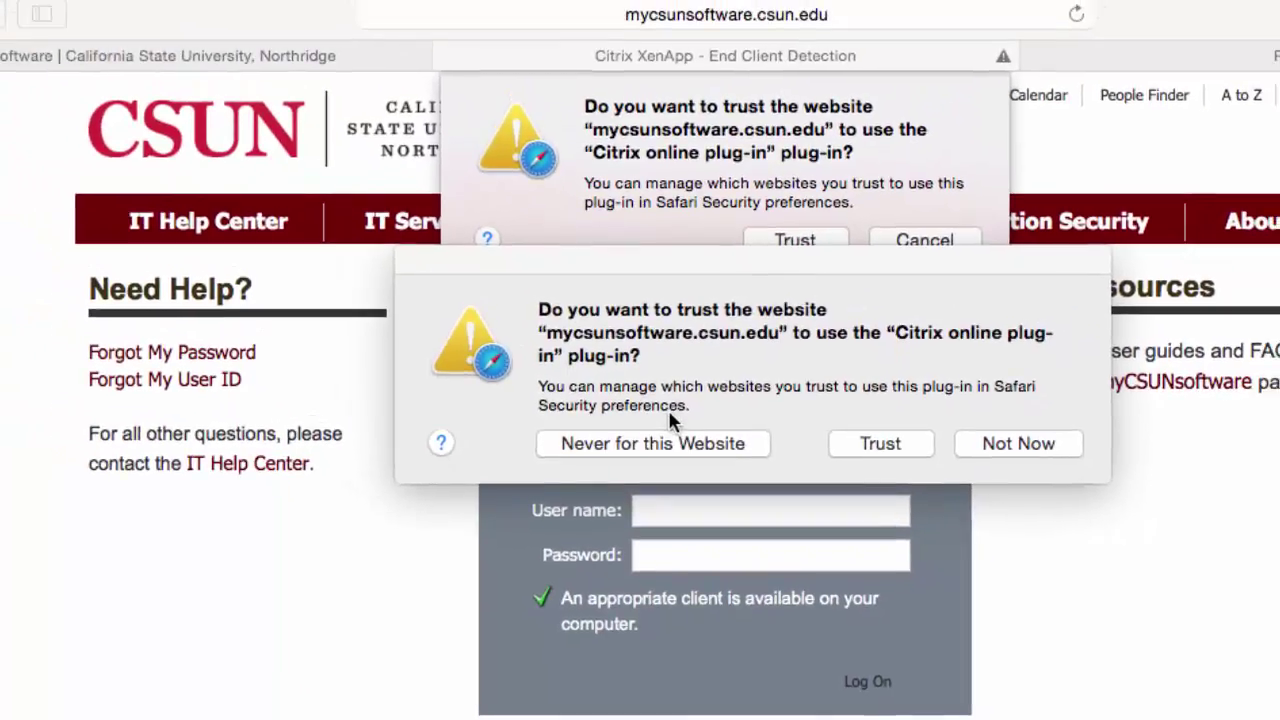
click(867, 443)
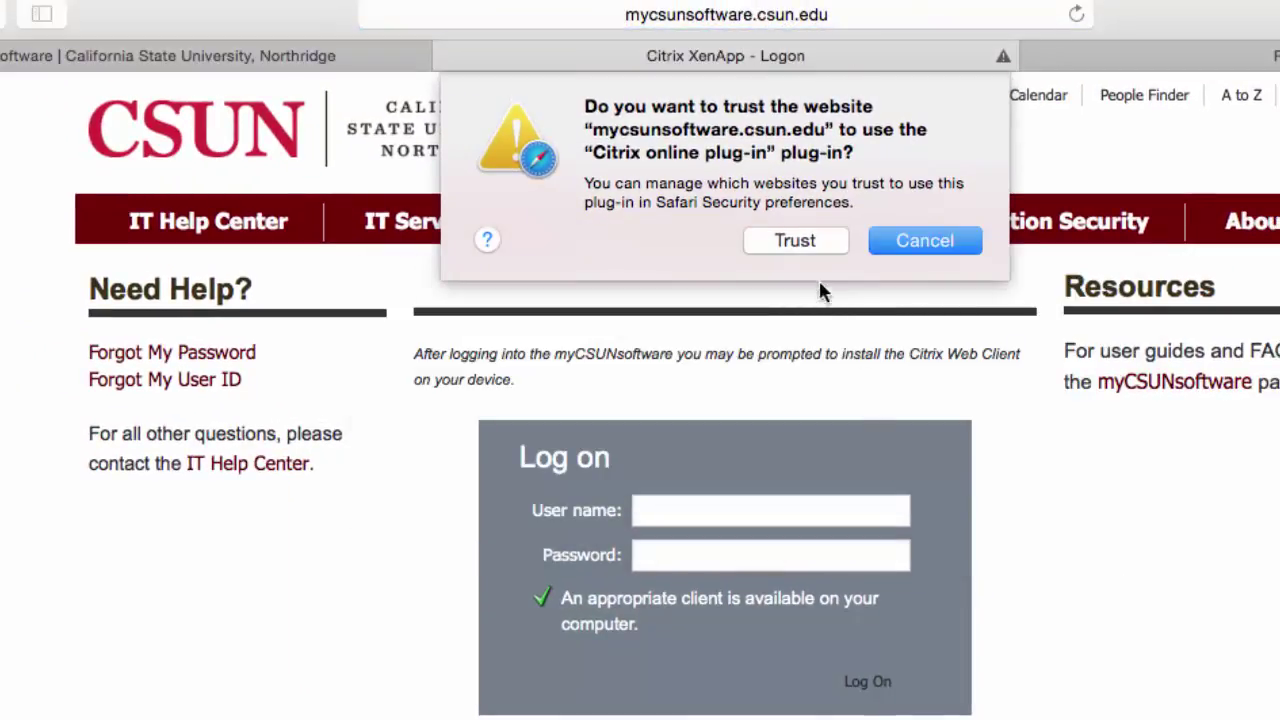
click(805, 246)
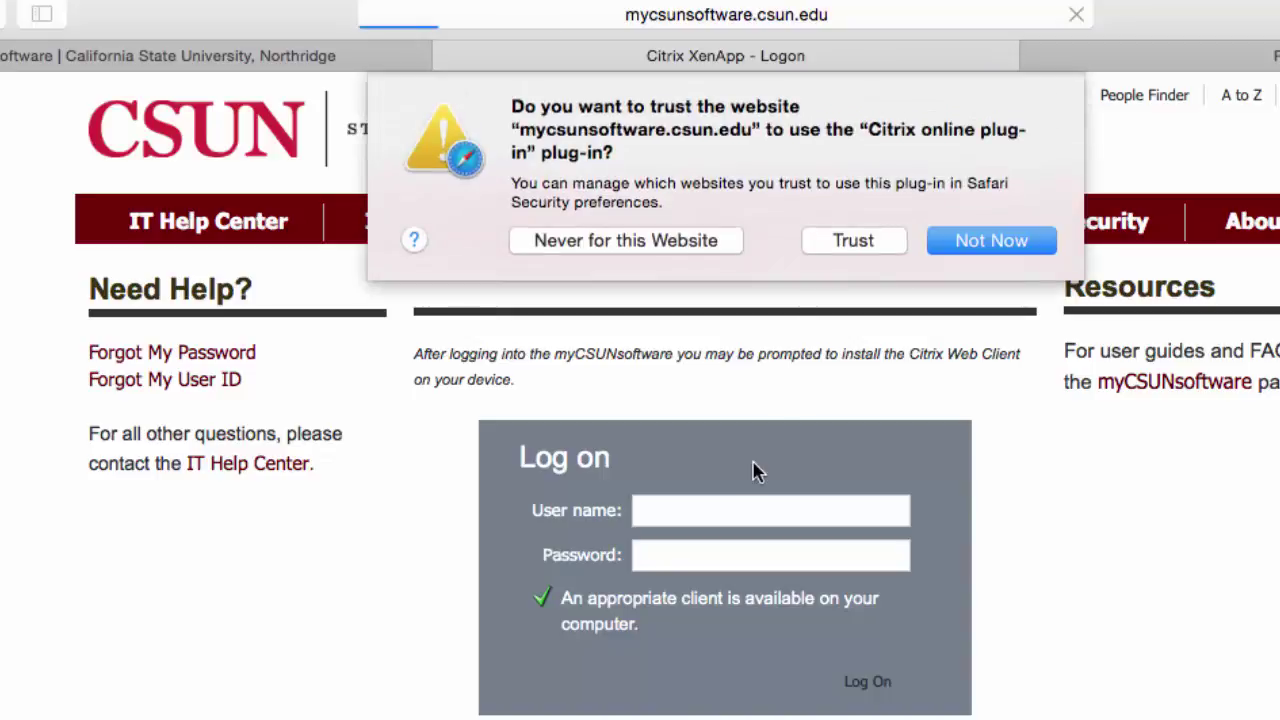
Trust the Citrix plug-in and enter the account user name and password on the logon form
click(838, 250)
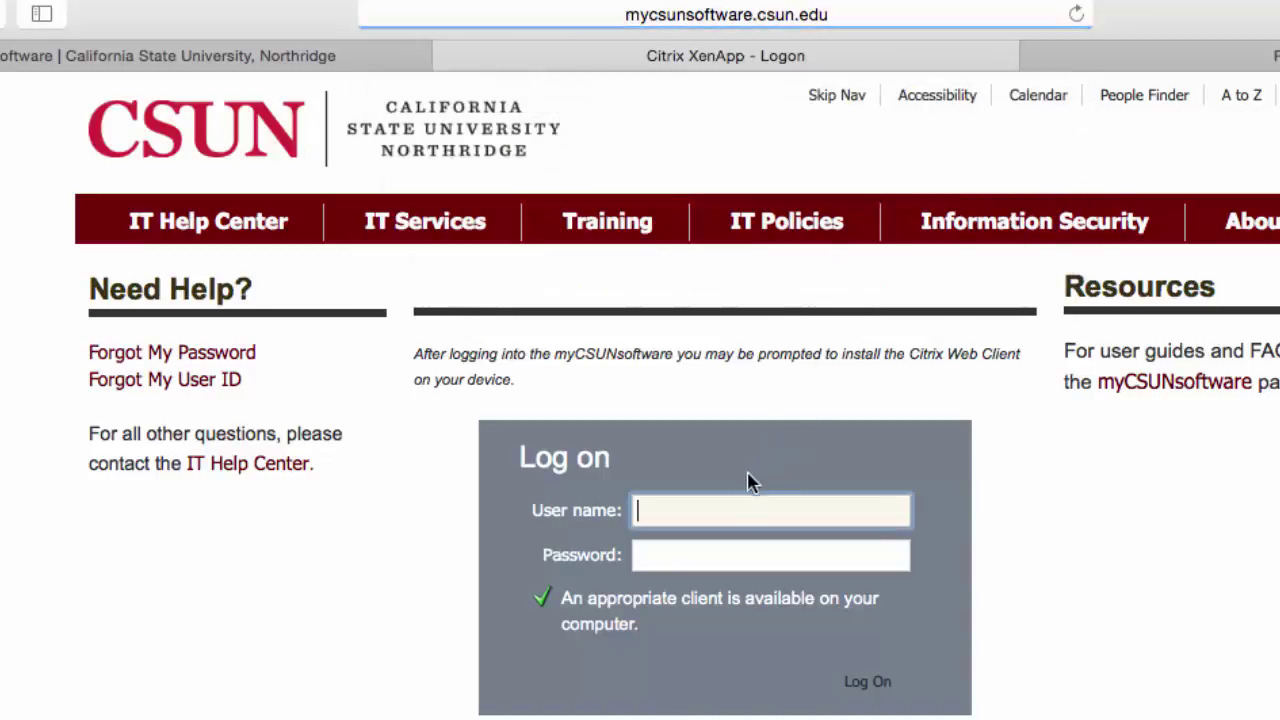
text(s)
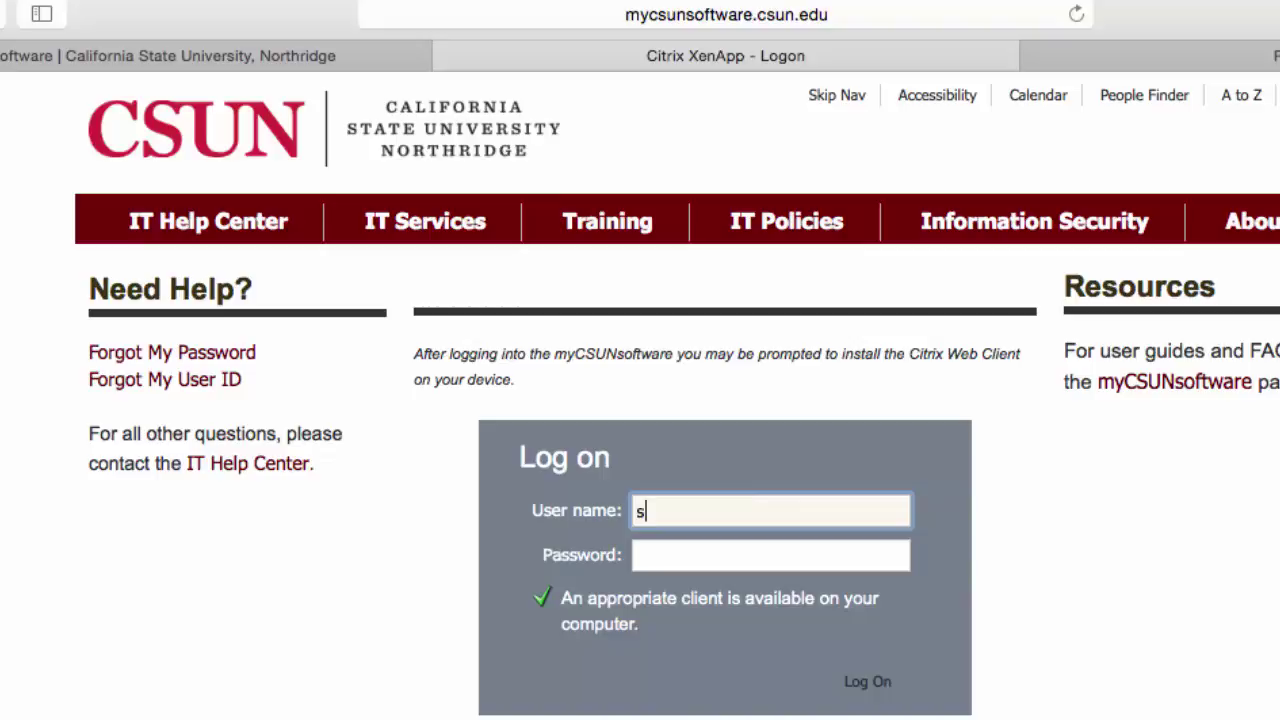
text(g4002)
key(Tab)
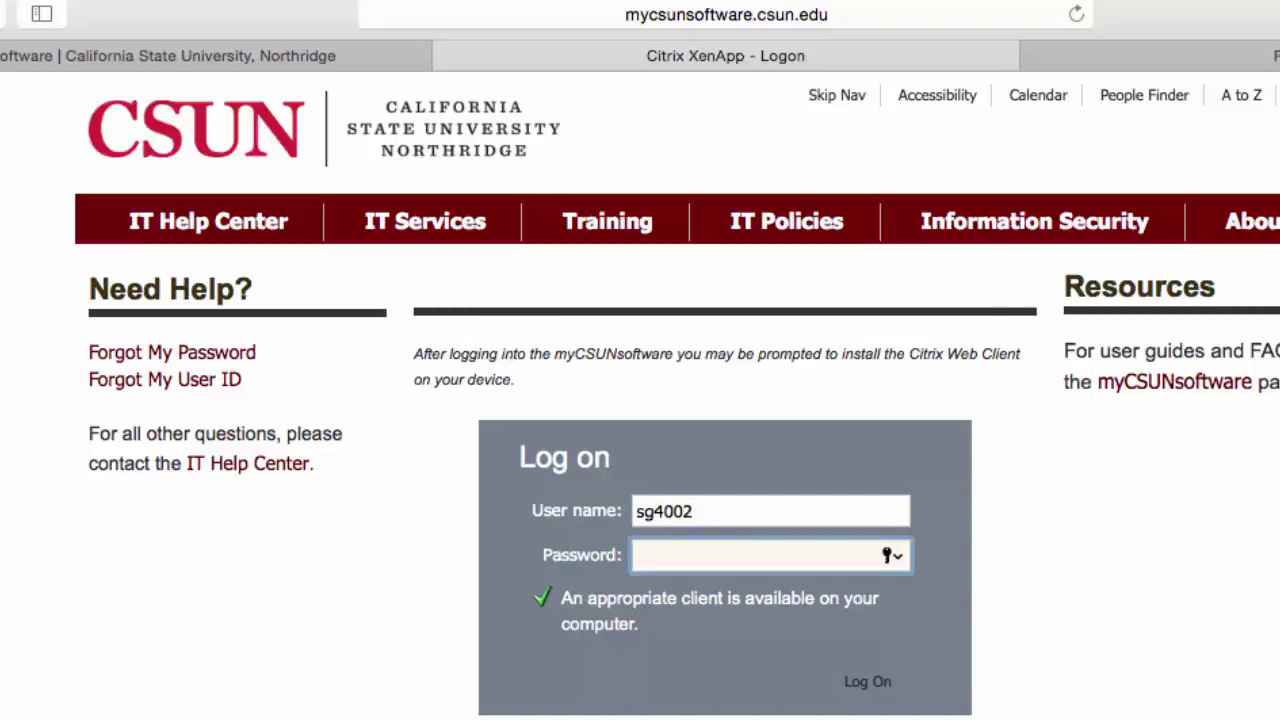
text(•••••••••)
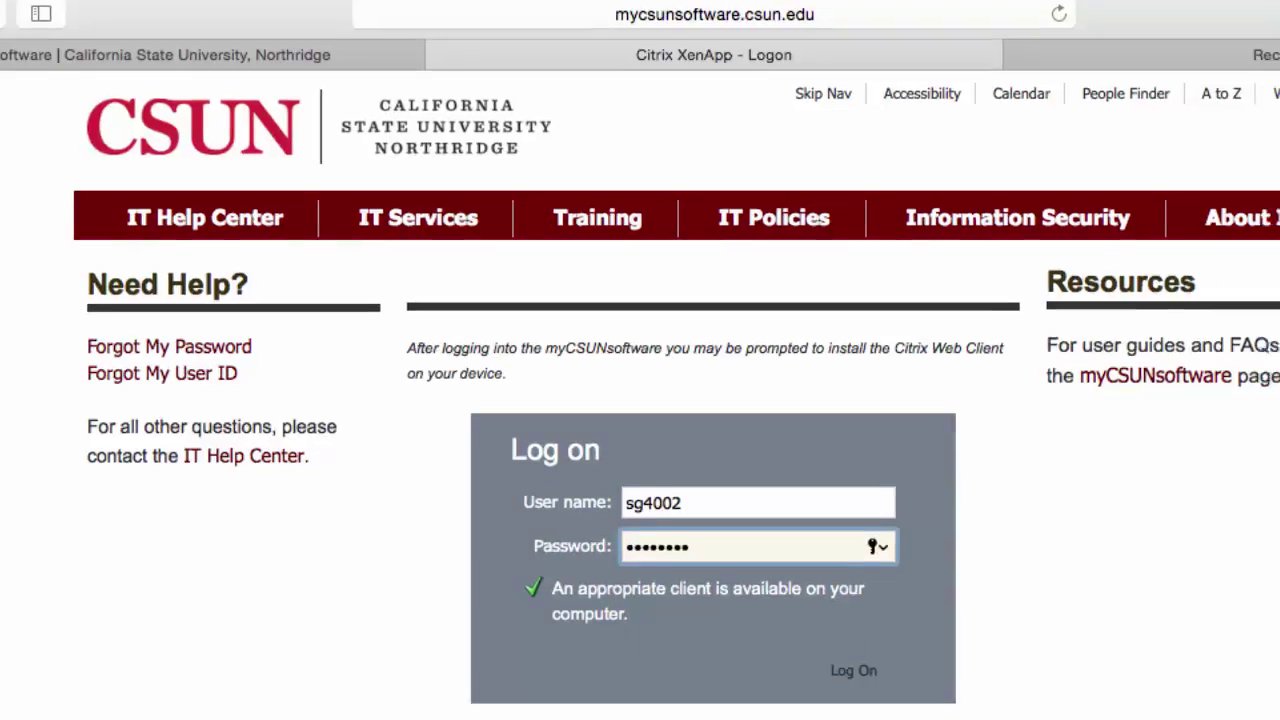
Log on without saving the password and launch ArcMap 10 version 3 from the ArcGIS 10.3 folder
click(853, 670)
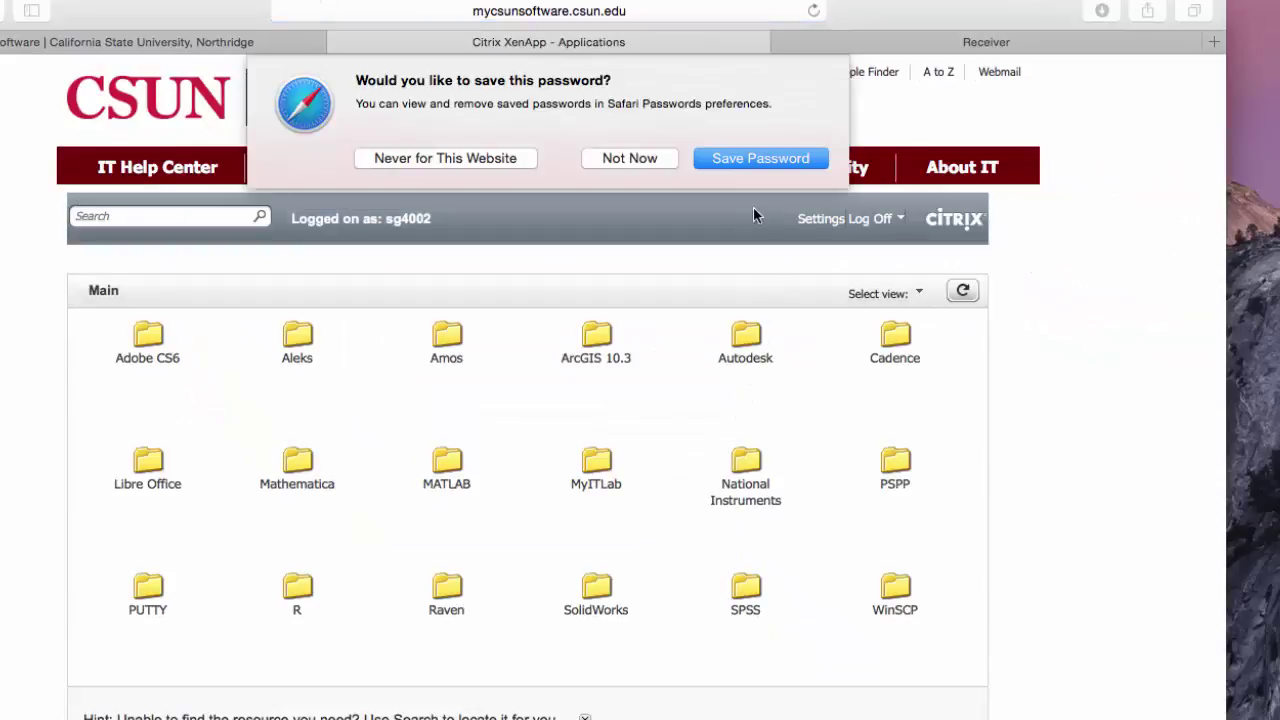
click(645, 170)
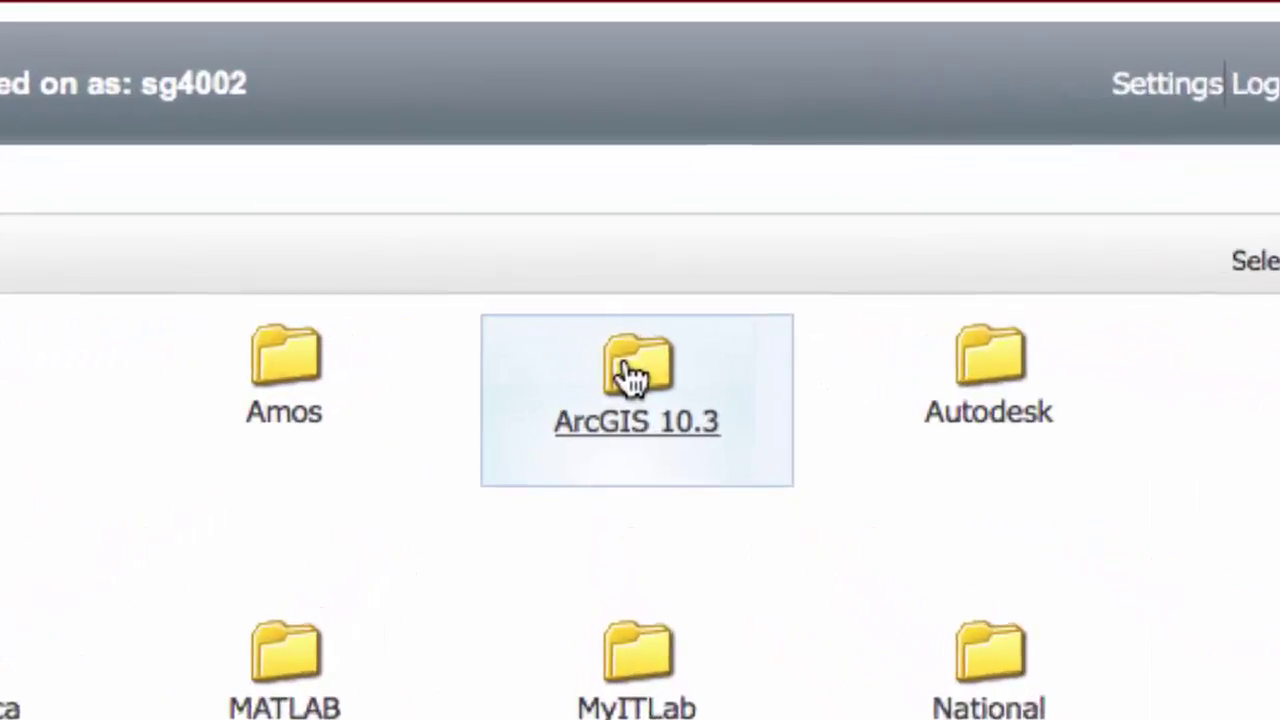
click(596, 336)
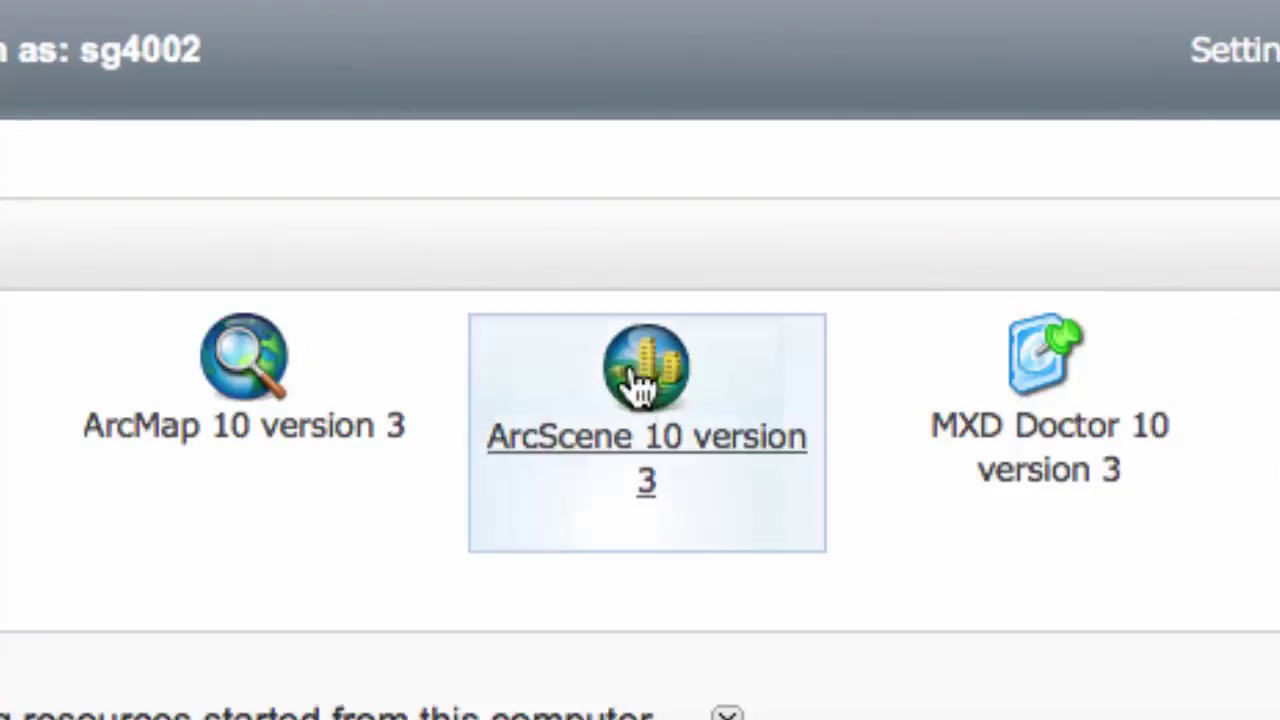
click(360, 403)
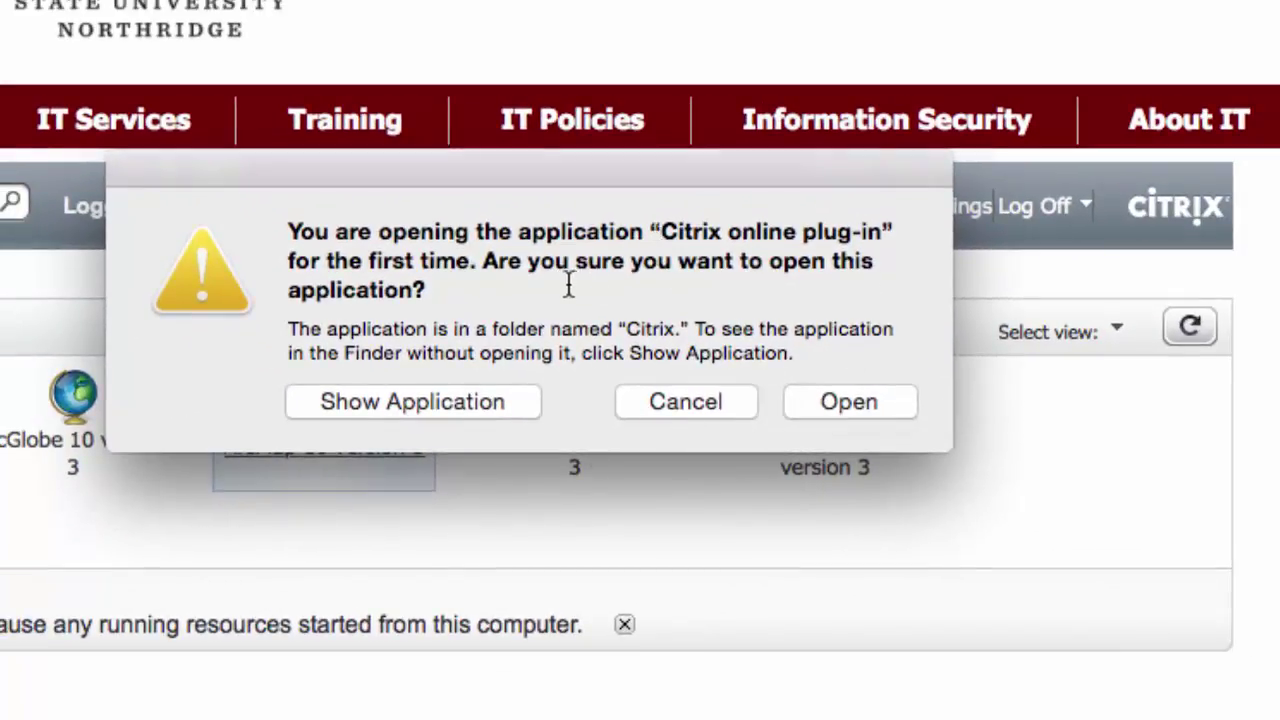
Allow the Citrix plug-in to open and browse the recent maps in ArcMap's Getting Started dialog
click(838, 405)
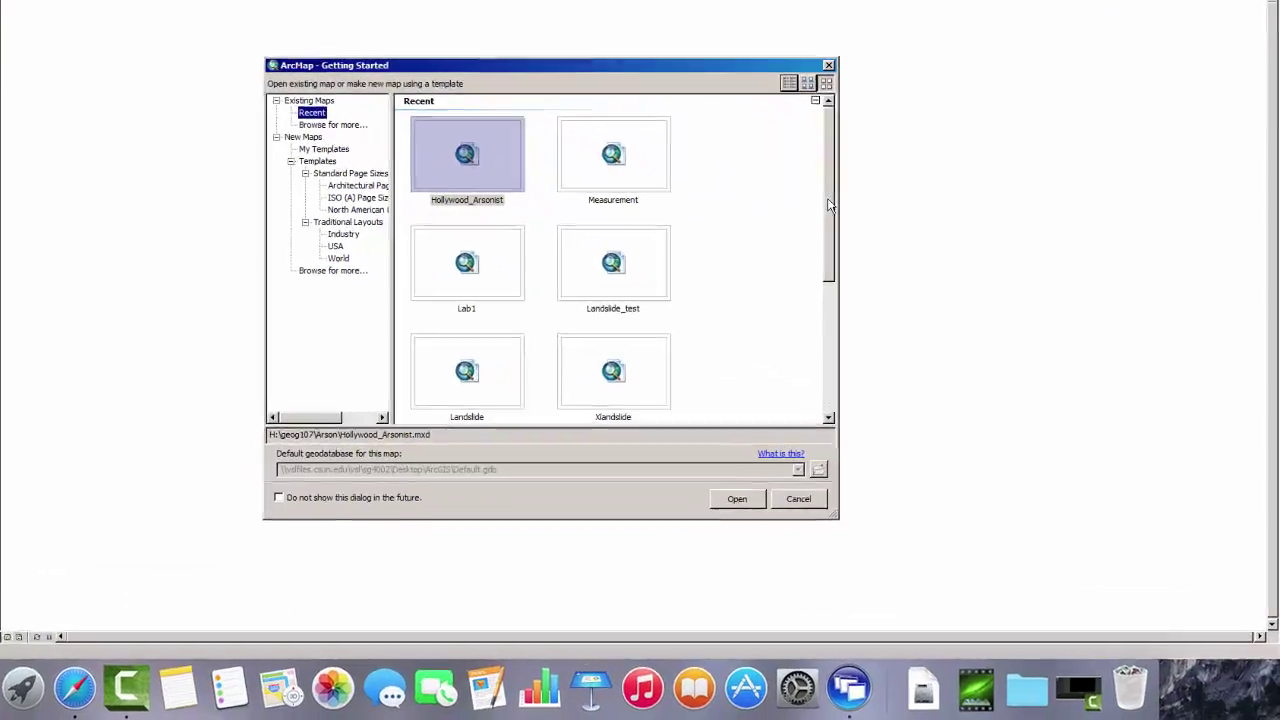
scroll(673, 61, down, 5)
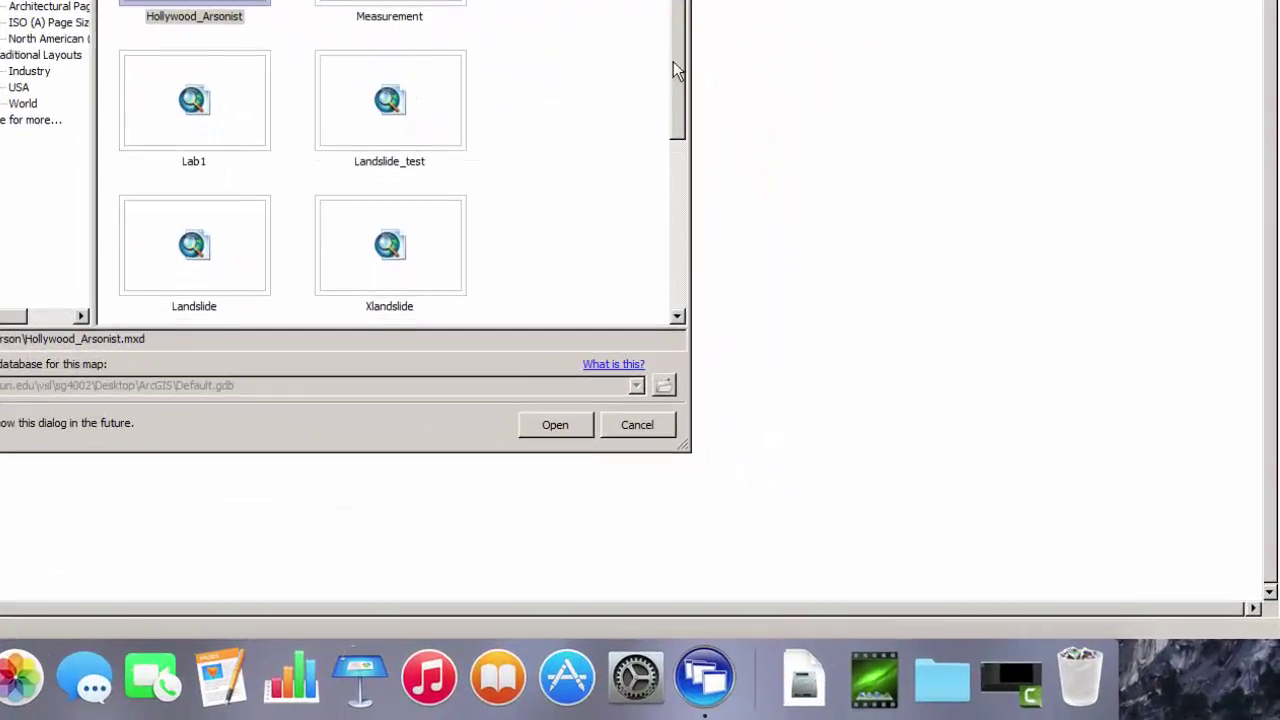
scroll(675, 108, up, 4)
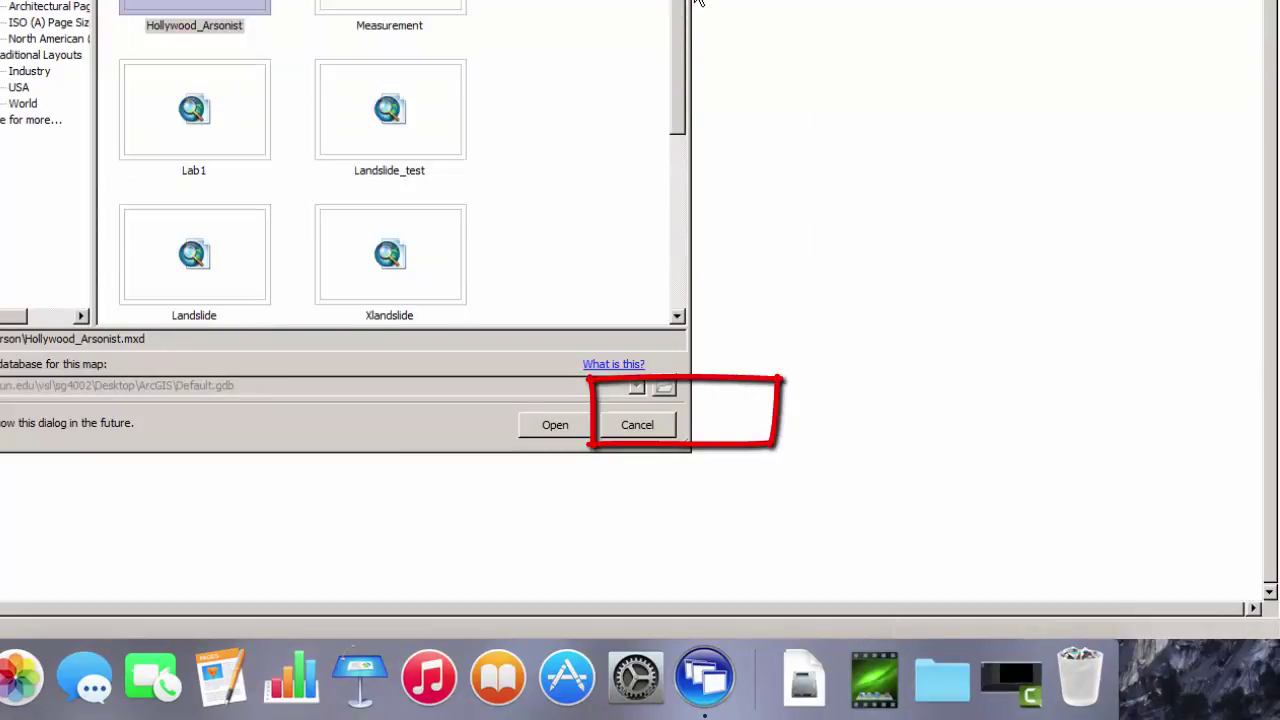
Skip Getting Started and browse Geog Share (H:) > geog107 > Lab1 to open the Lab1 map
click(633, 433)
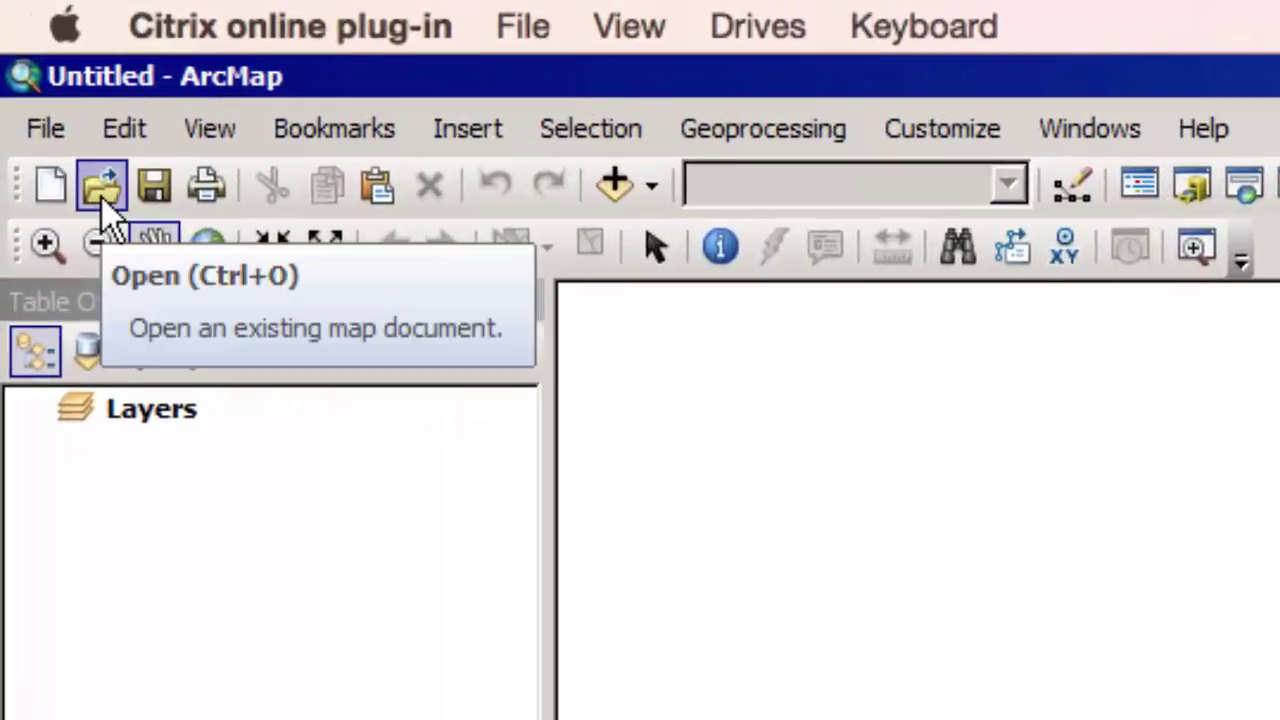
click(103, 190)
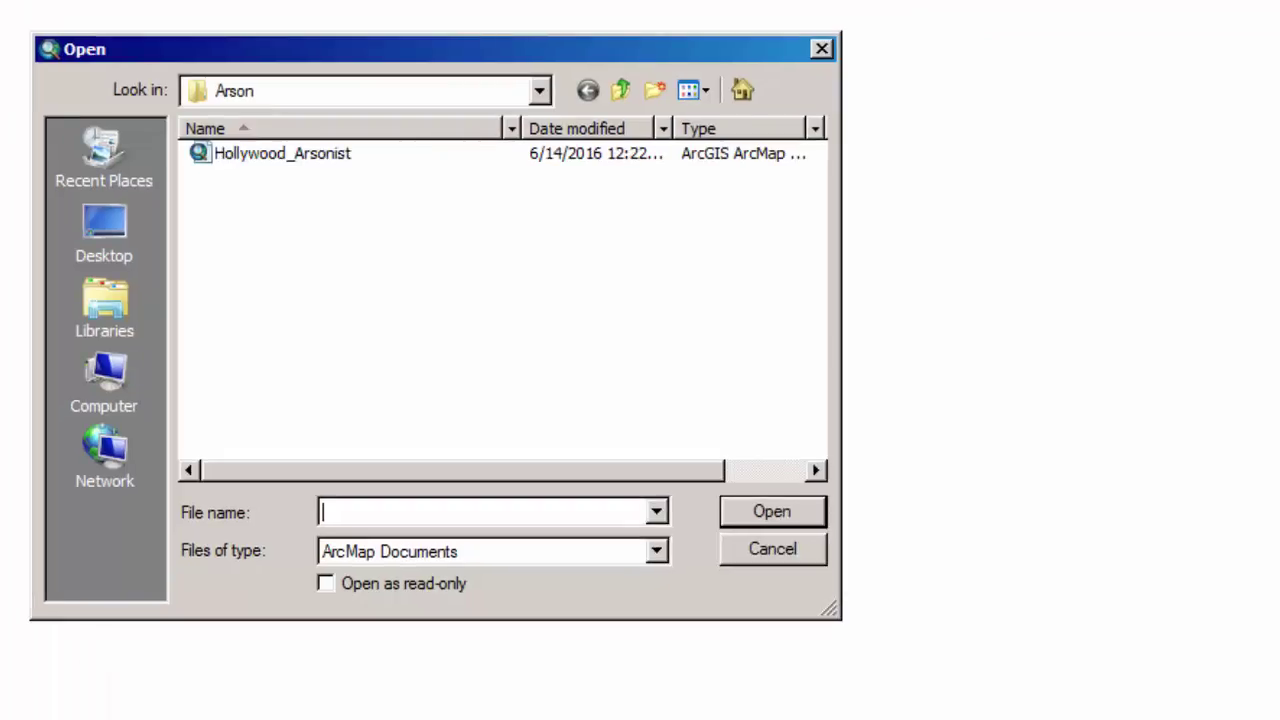
click(120, 380)
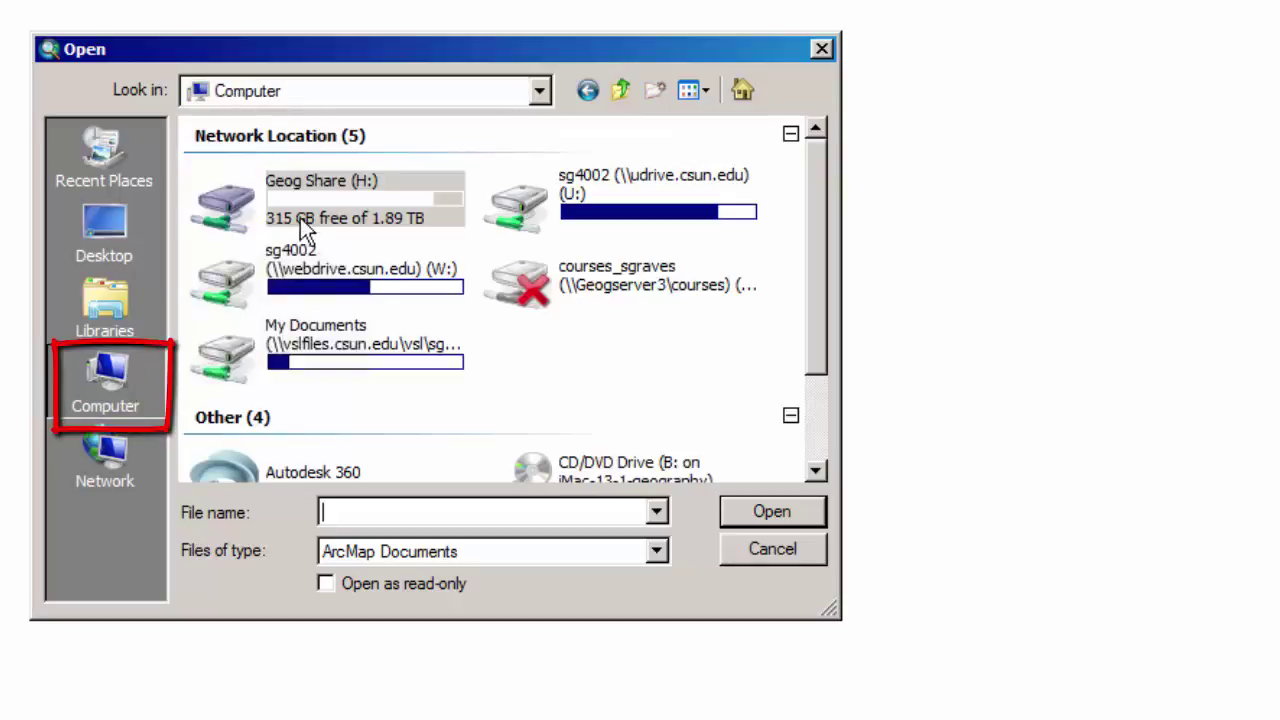
click(305, 214)
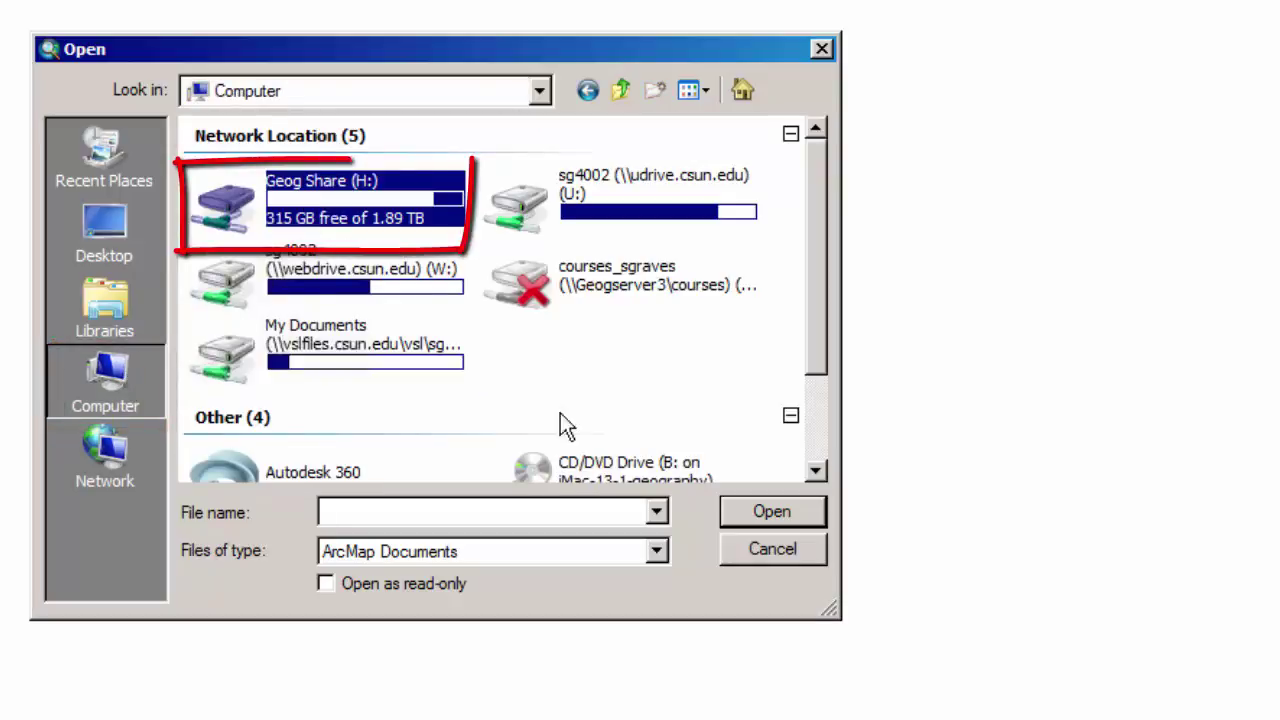
click(737, 521)
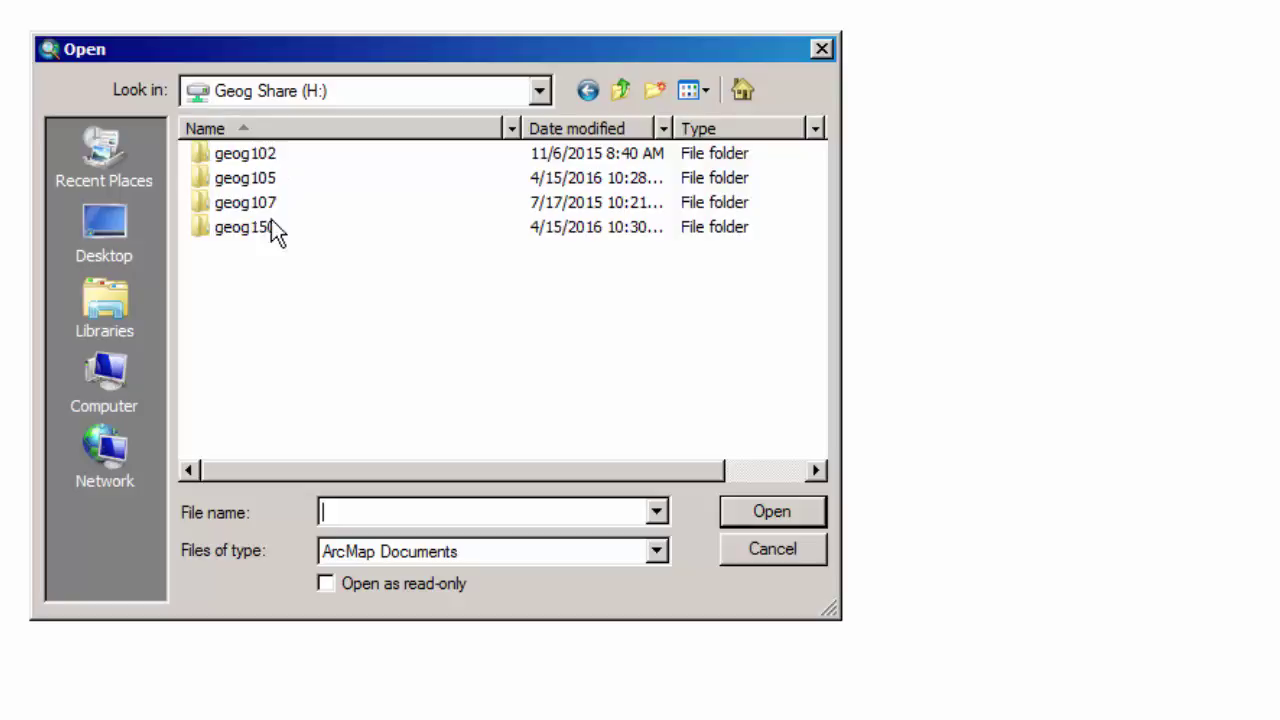
mouse_move(275, 250)
click(274, 208)
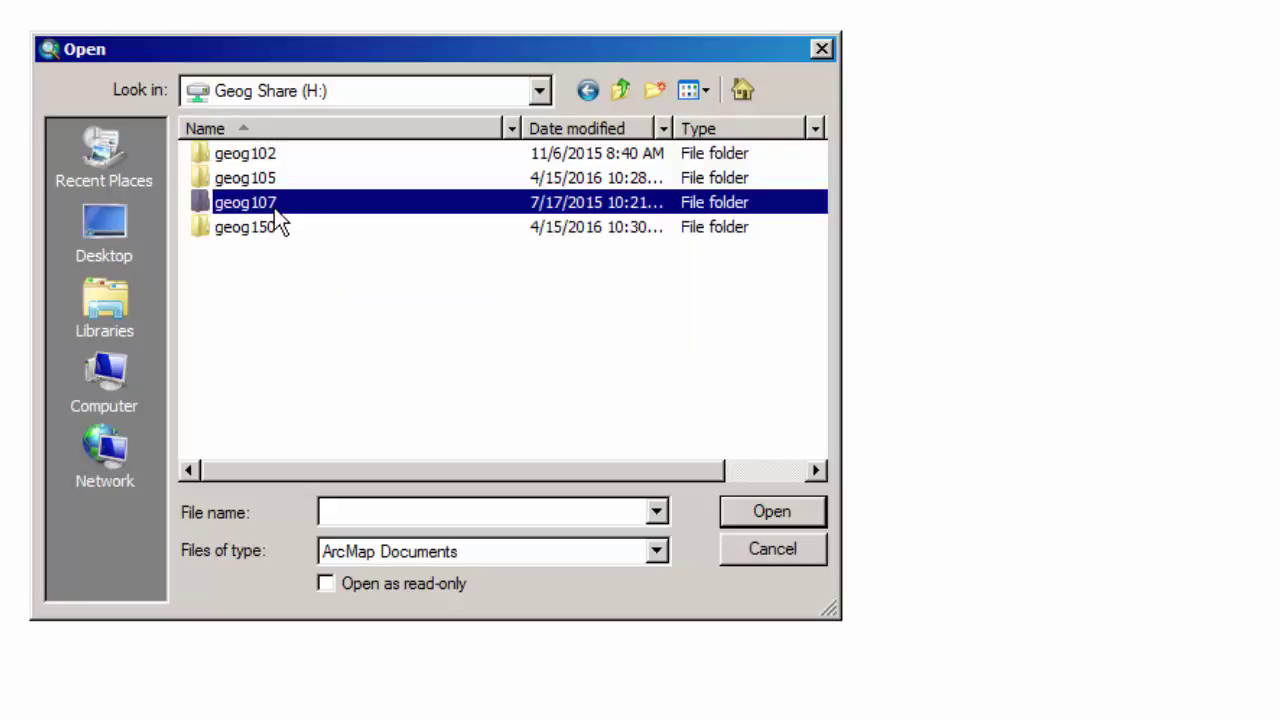
double_click(274, 207)
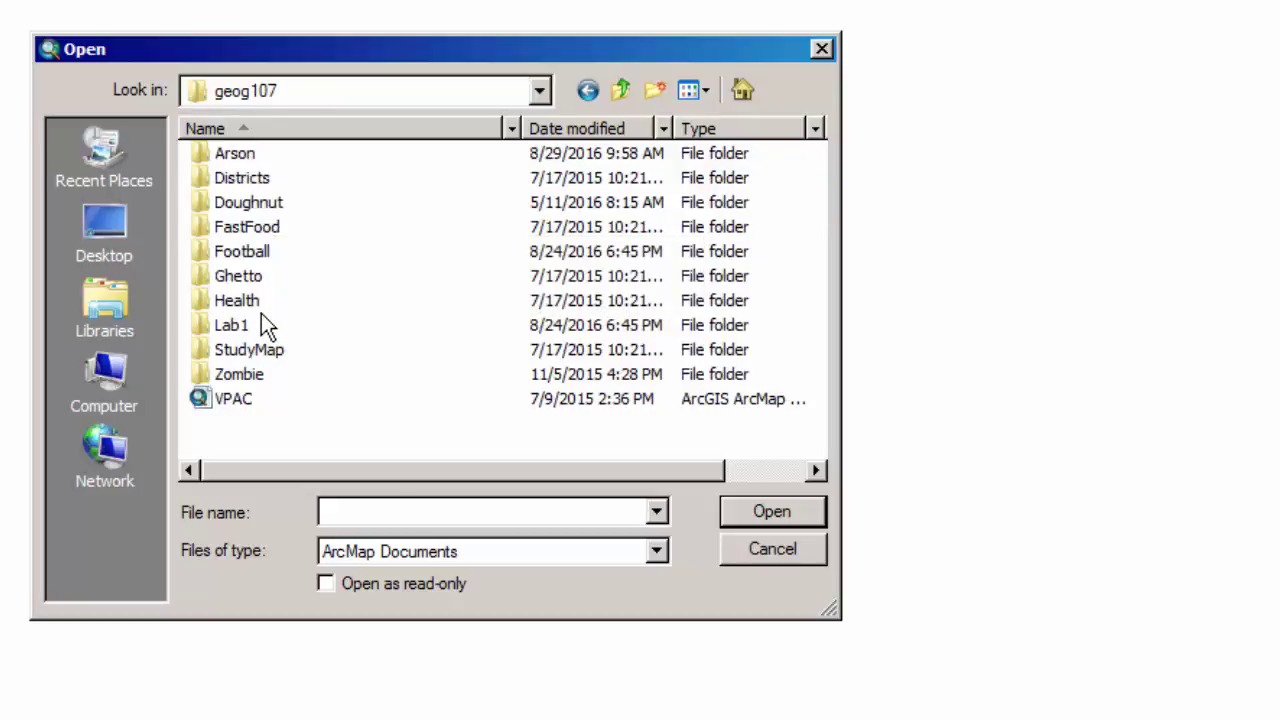
mouse_move(254, 325)
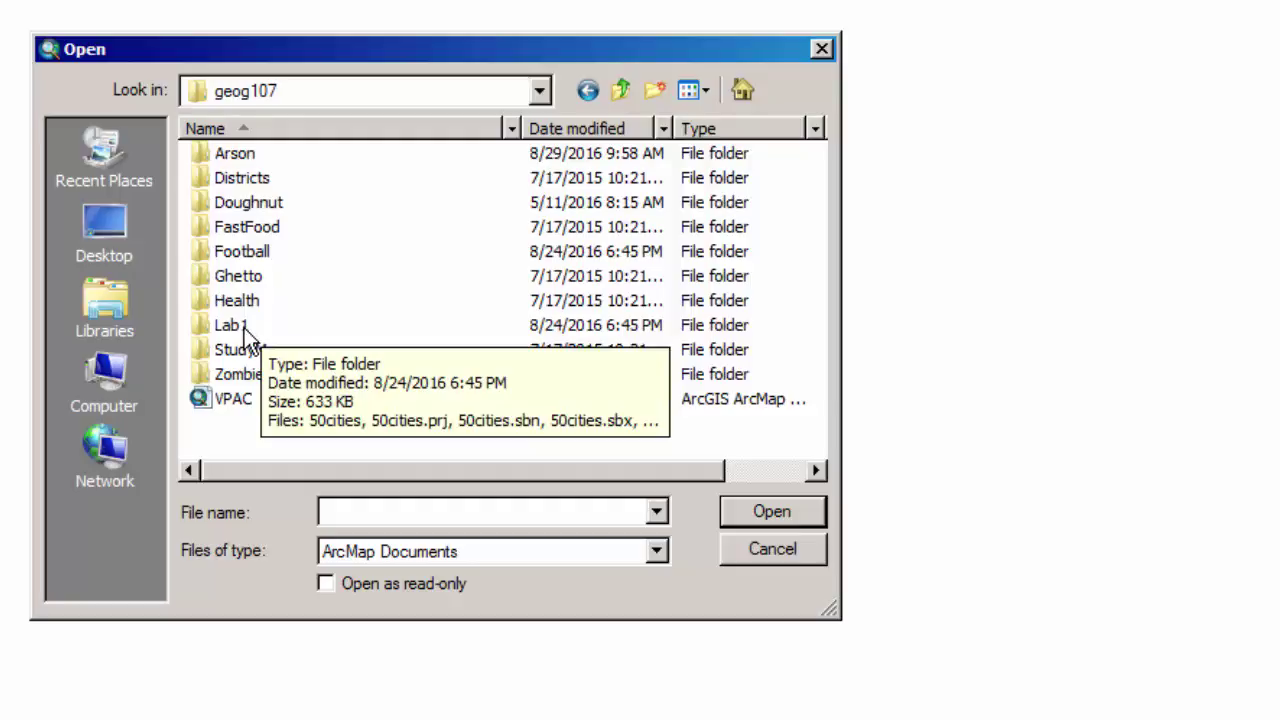
double_click(244, 328)
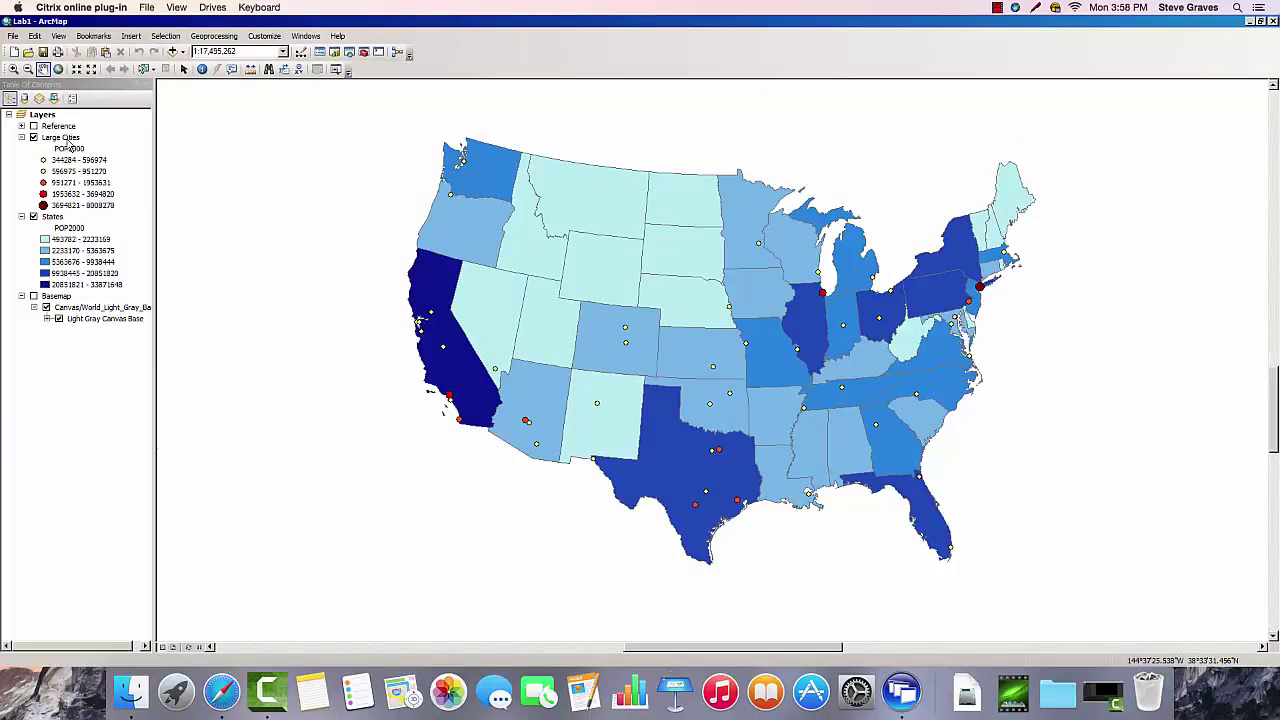
click(66, 138)
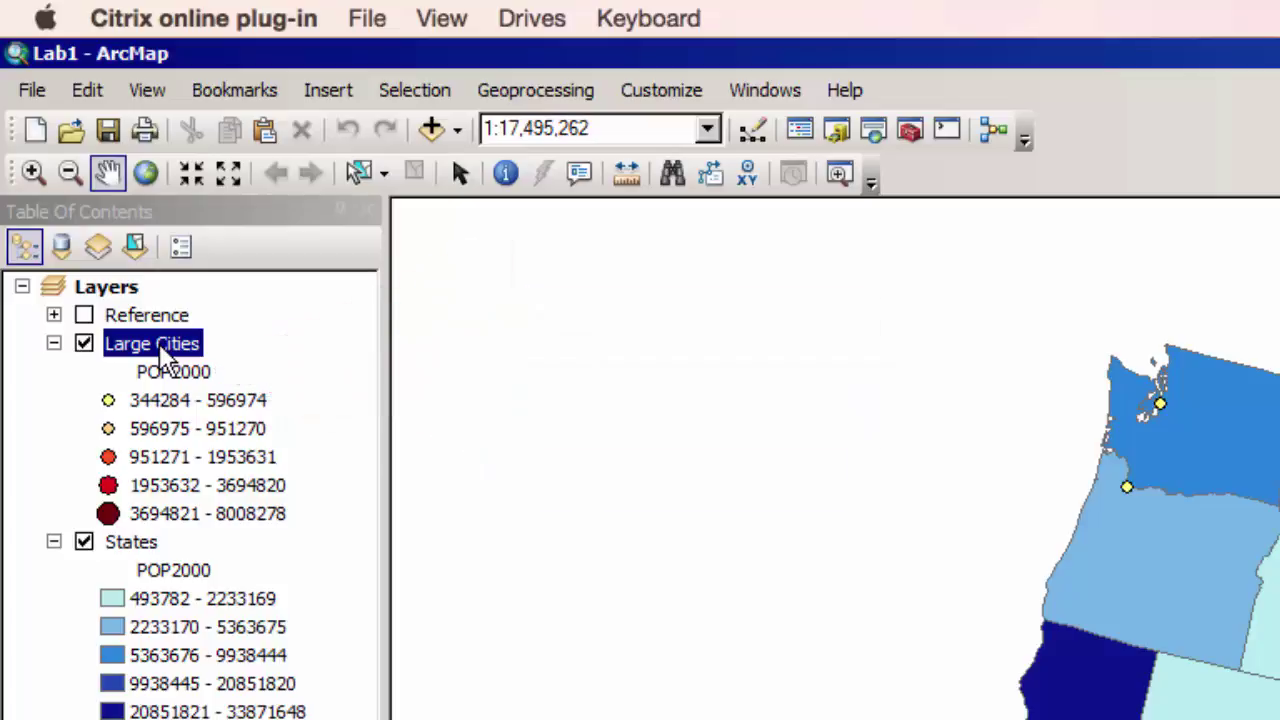
right_click(160, 352)
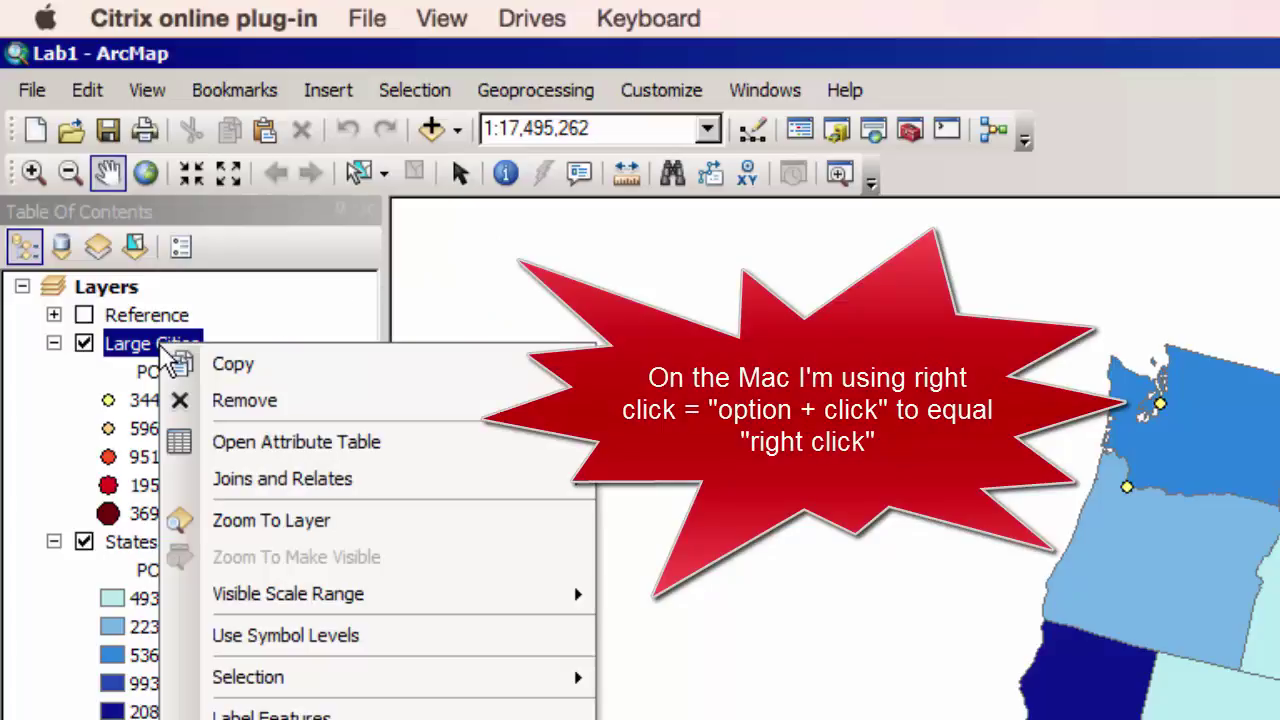
key(t)
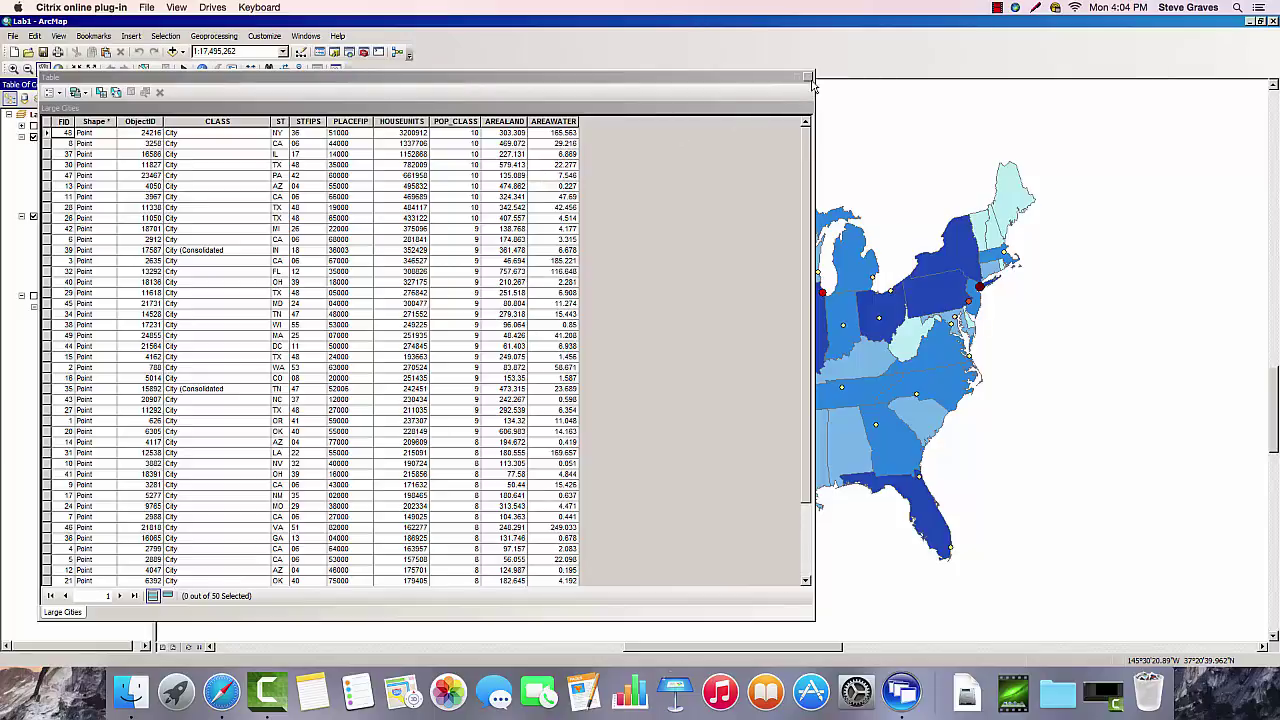
click(809, 77)
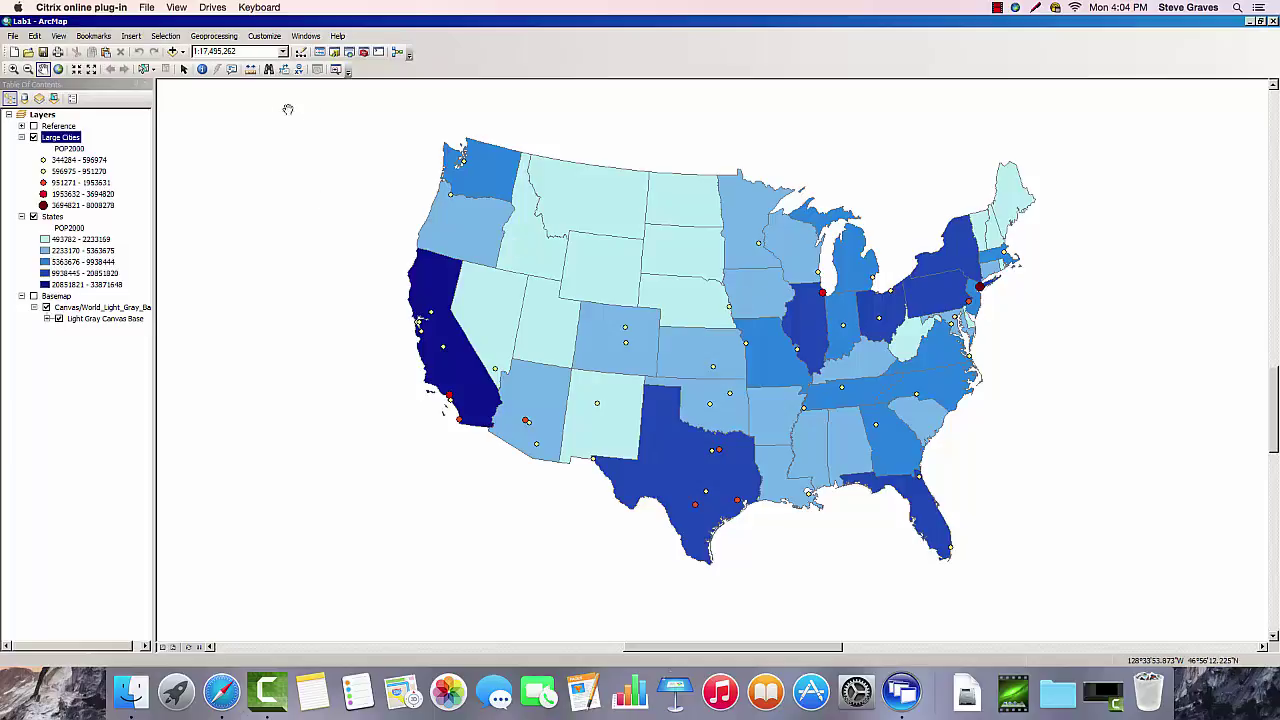
click(201, 69)
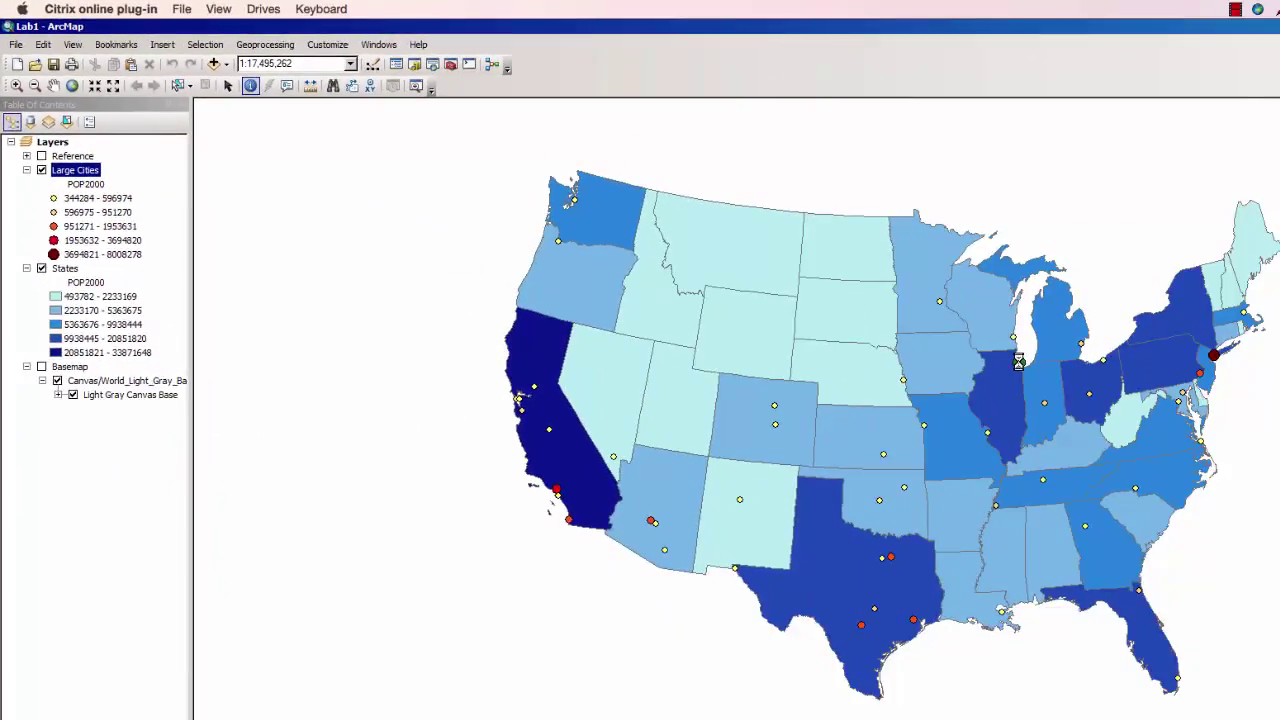
click(1011, 362)
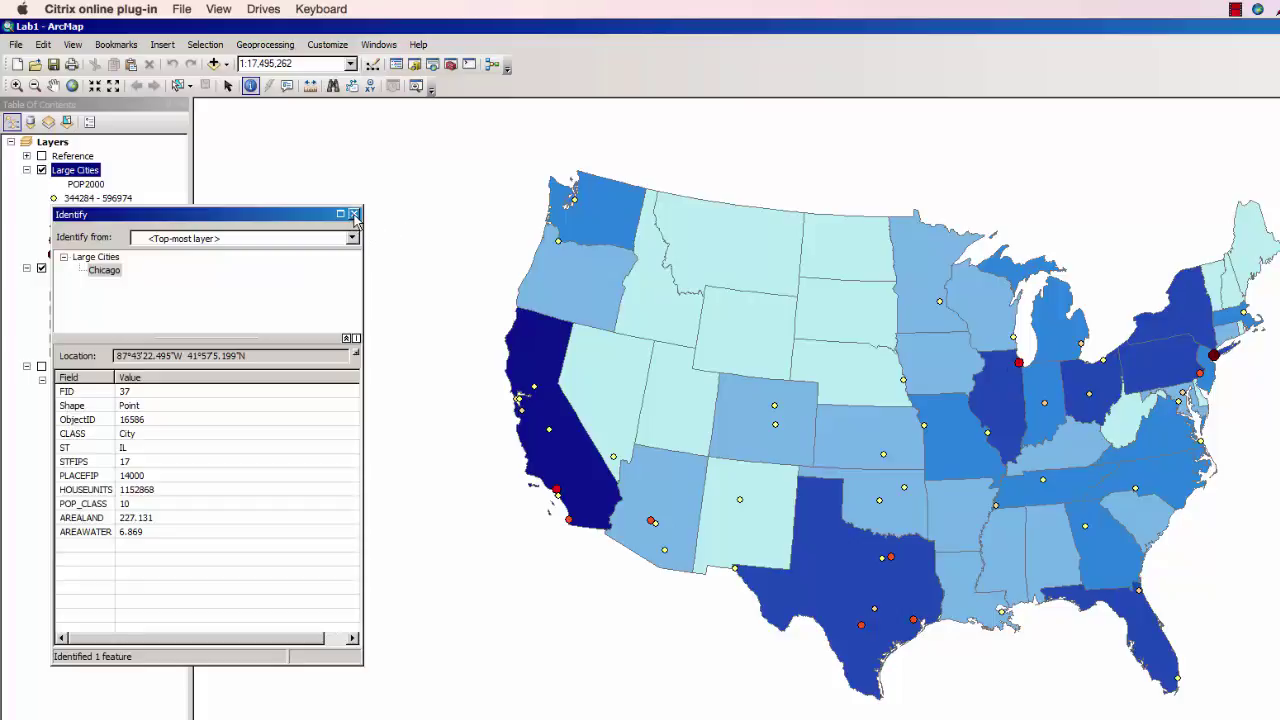
click(355, 214)
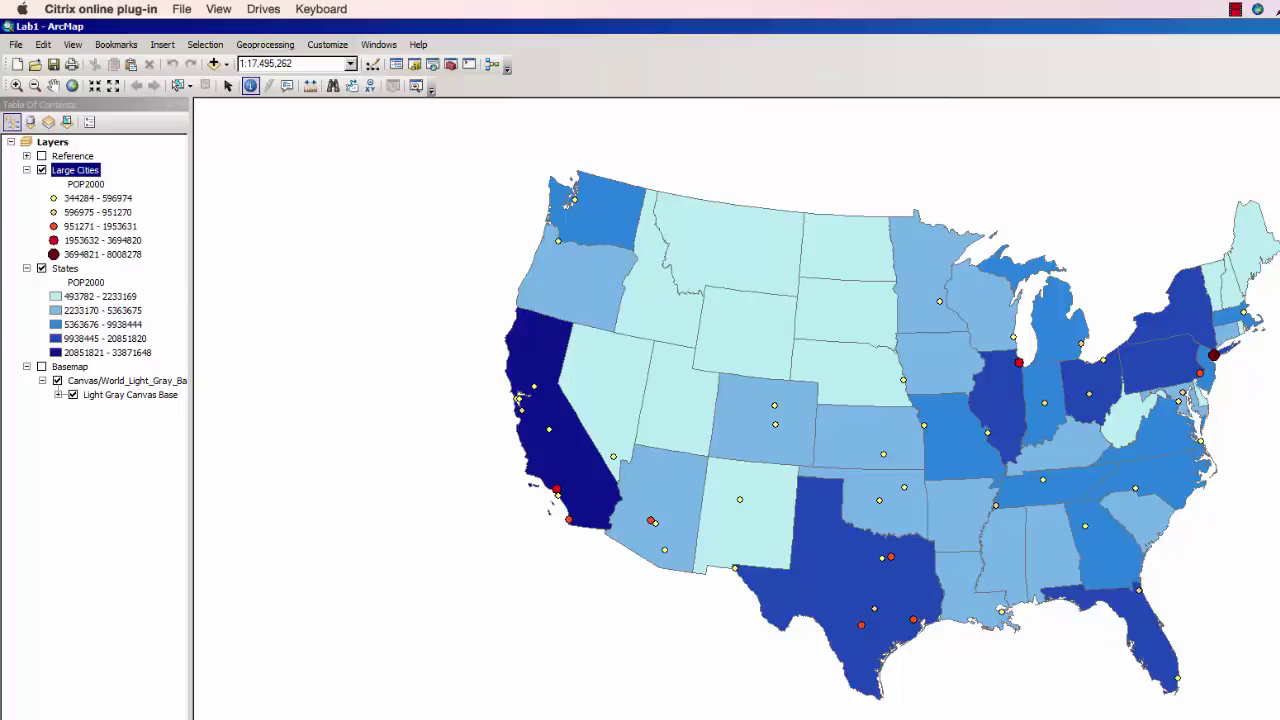
Return to Safari's Citrix Receiver tab and scroll up toward the Download Receiver 12.2 for Mac button
key(super+Tab)
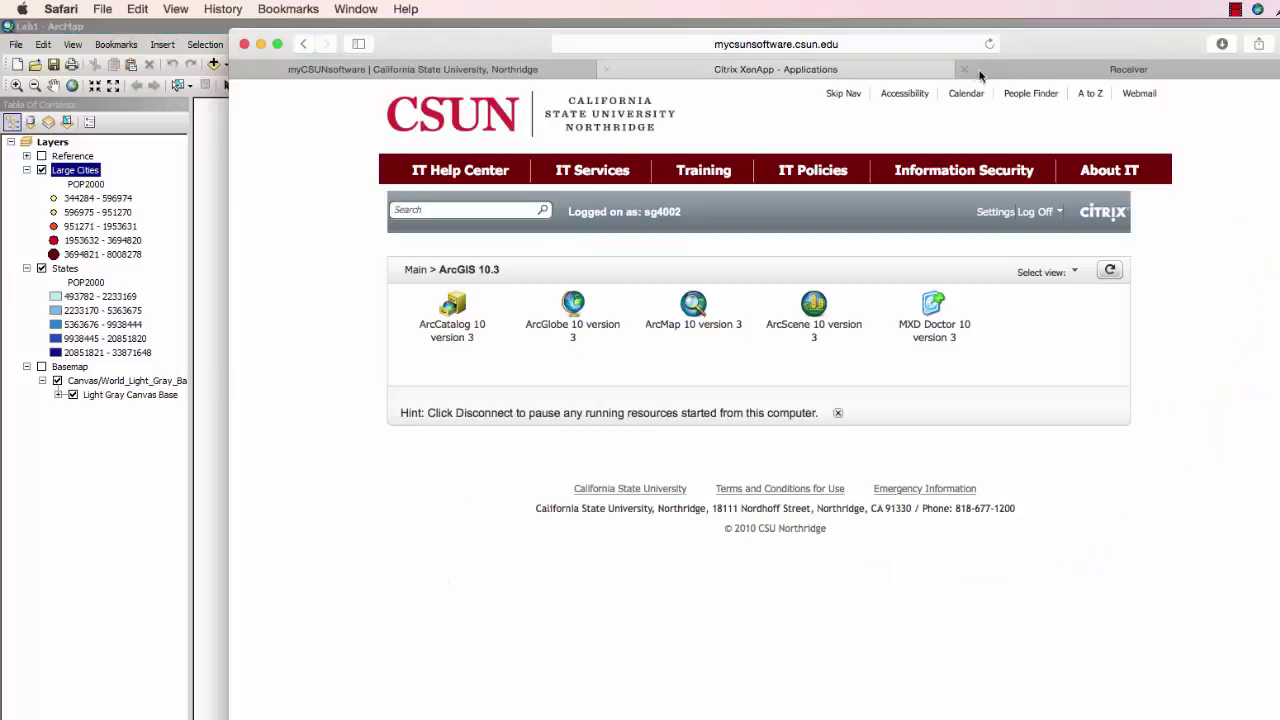
click(1031, 72)
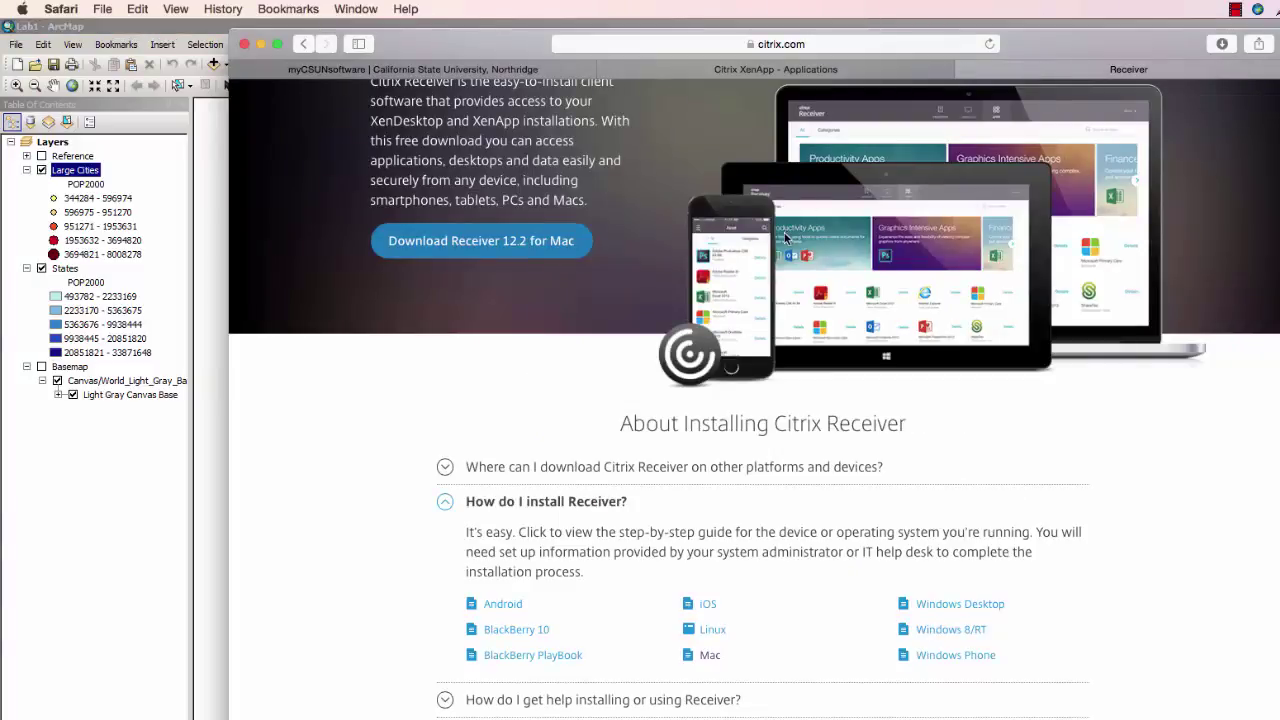
scroll(754, 400, up, 3)
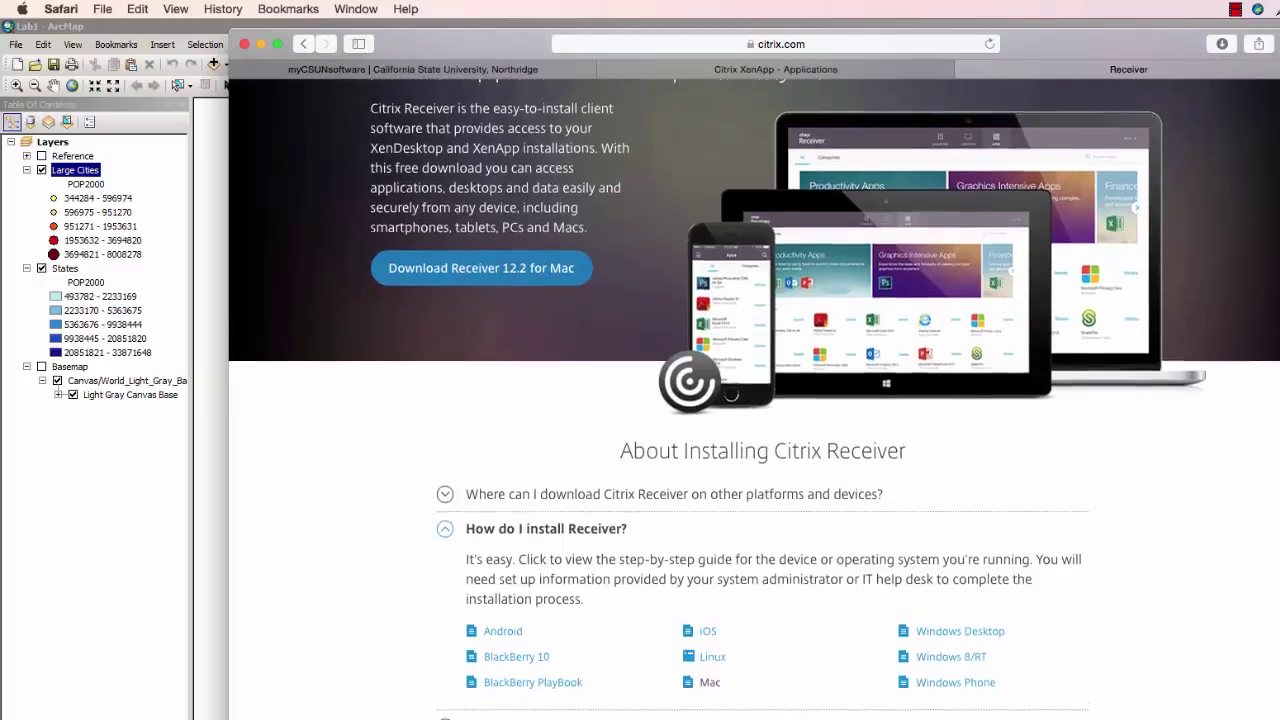